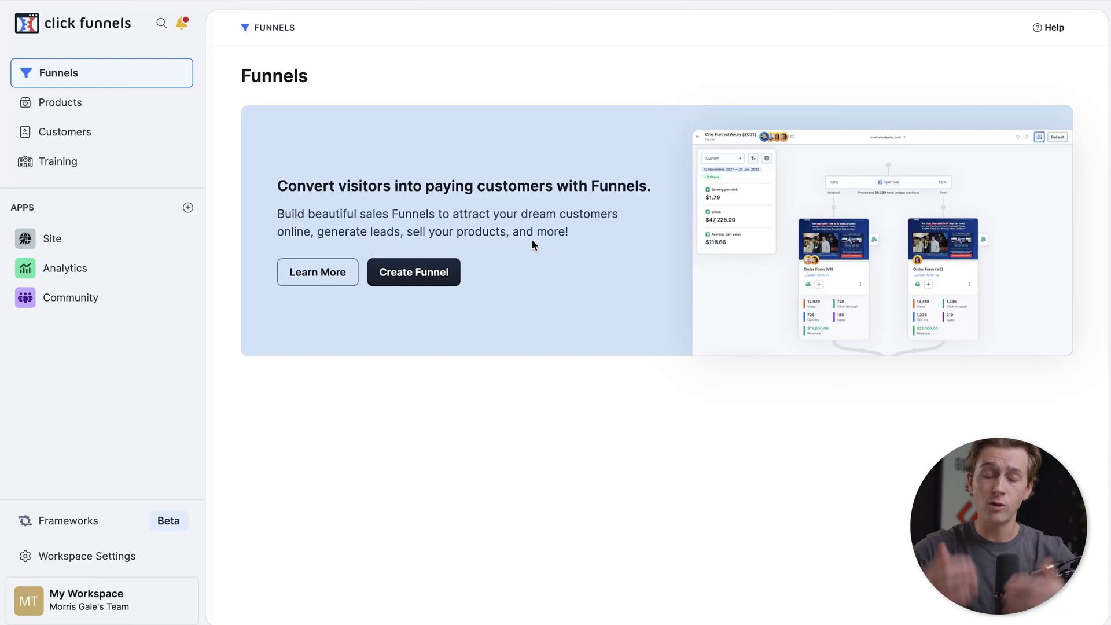
# Create a Lead "Squeeze" Funnel by installing the light blue template at the end of the second row, without customizing it.
pyautogui.click(402, 265)
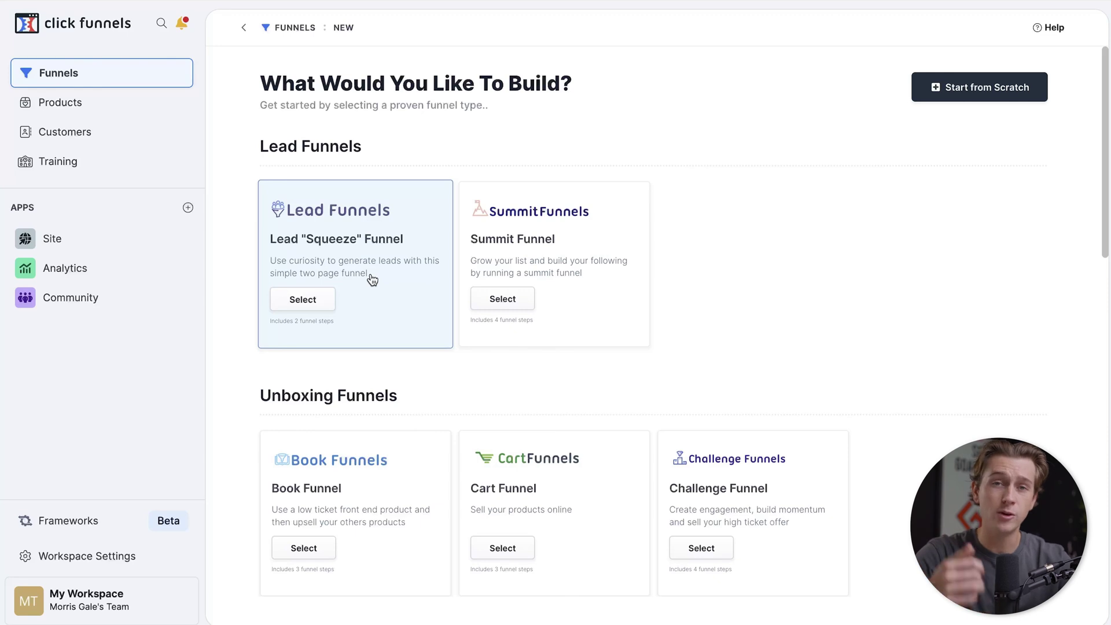
pyautogui.click(314, 304)
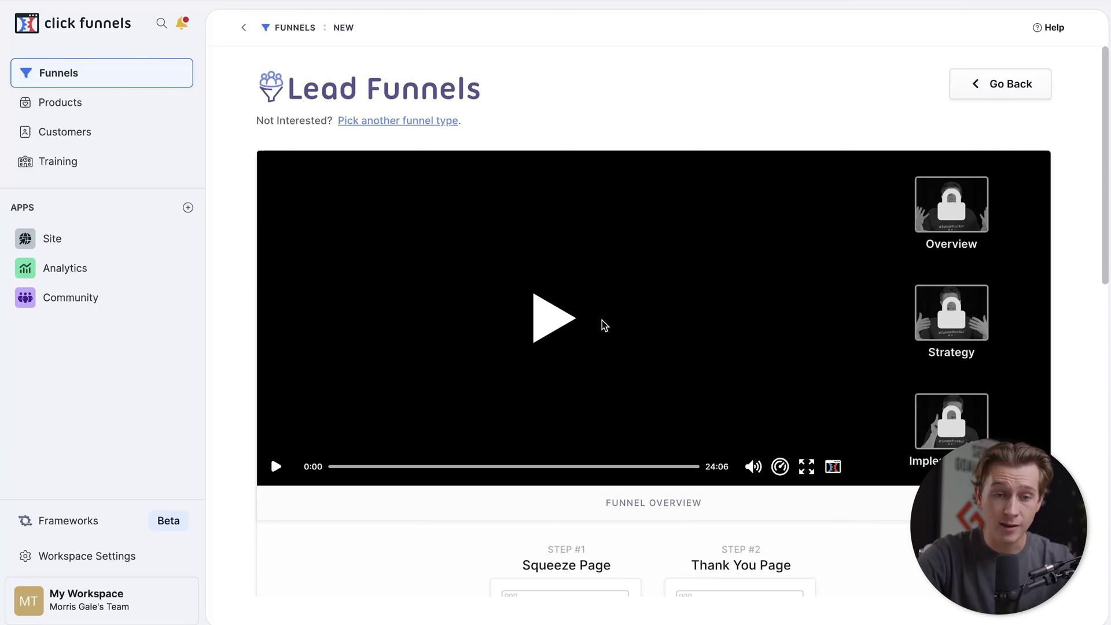
pyautogui.scroll(-8, 602, 325)
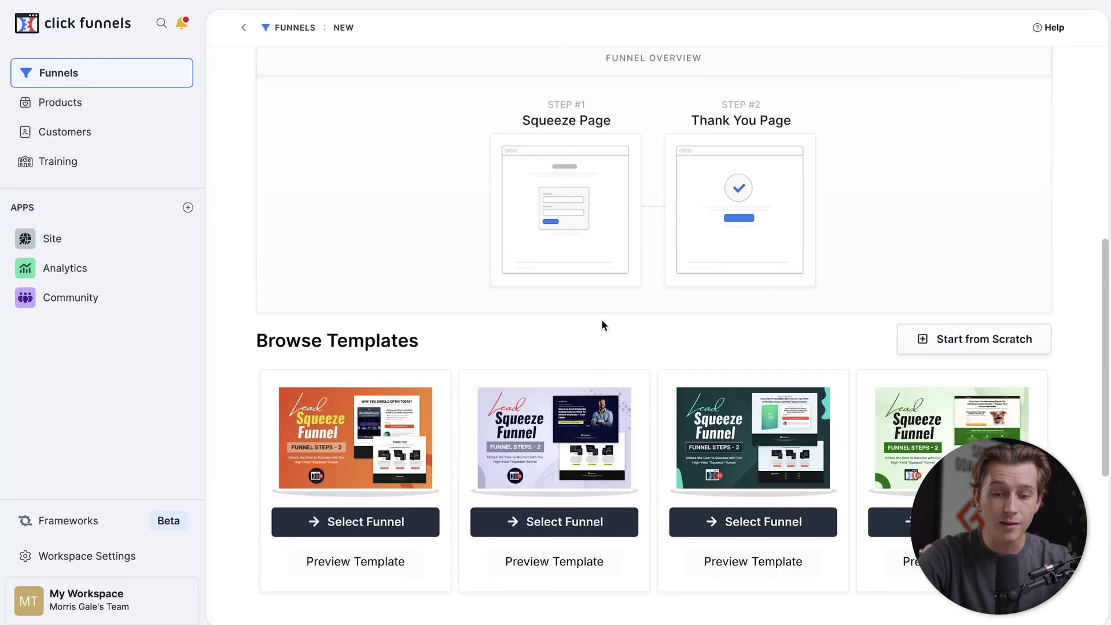
pyautogui.scroll(2, 630, 233)
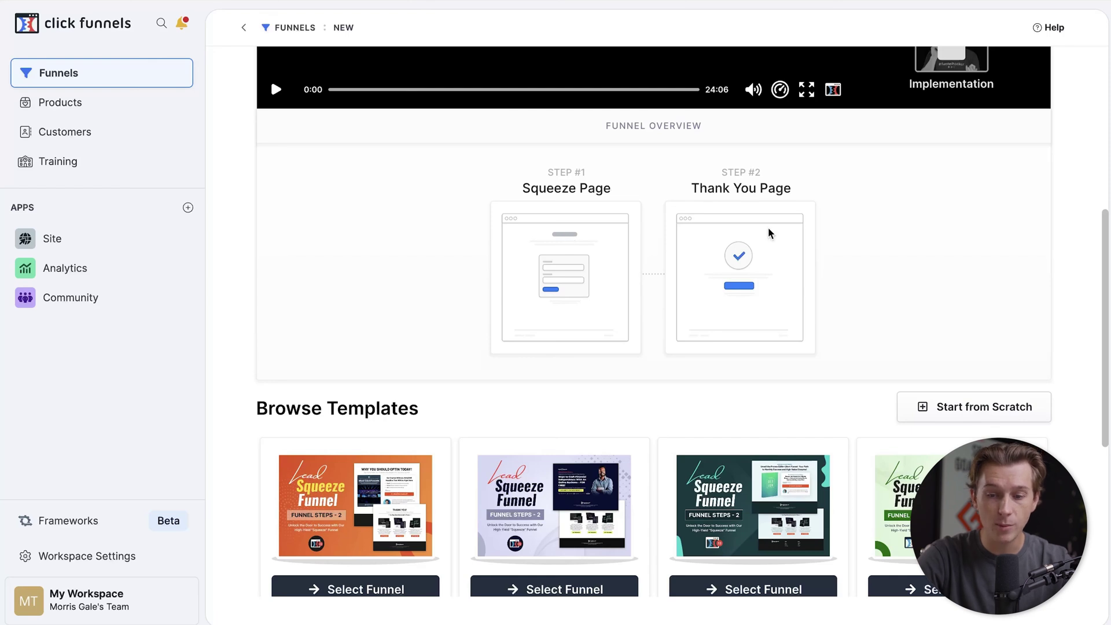
pyautogui.scroll(-7, 752, 289)
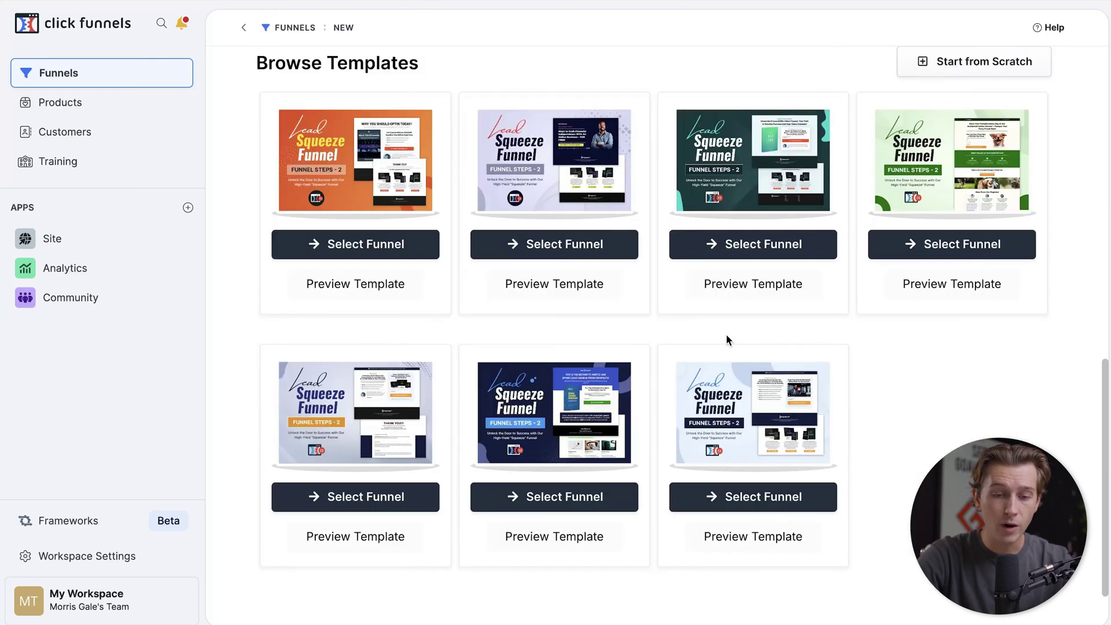
pyautogui.scroll(2, 718, 336)
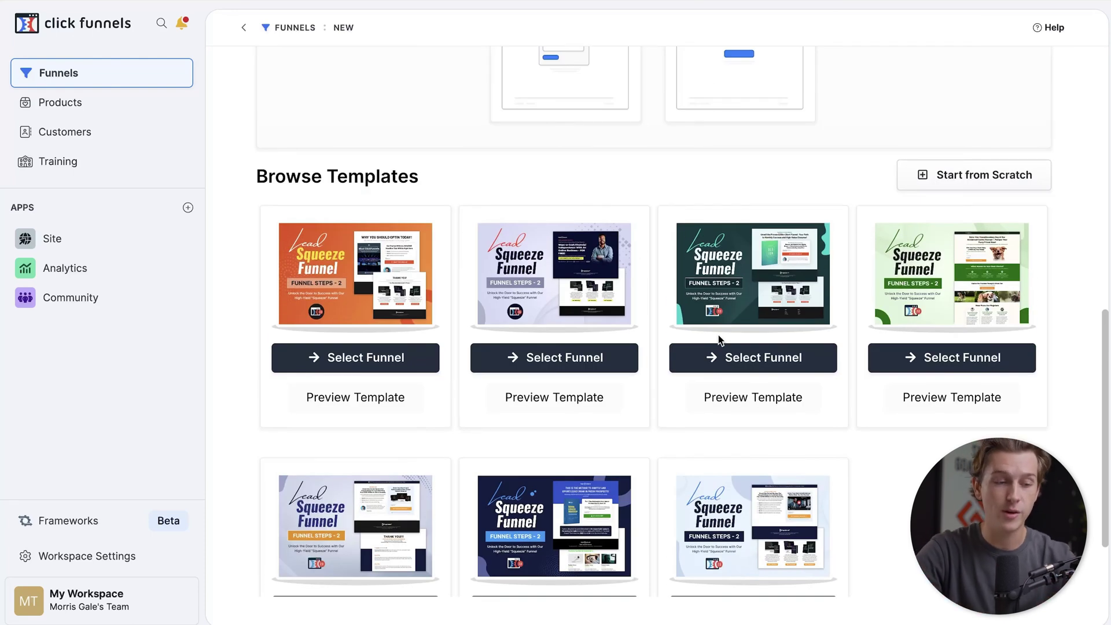
pyautogui.scroll(-2, 718, 339)
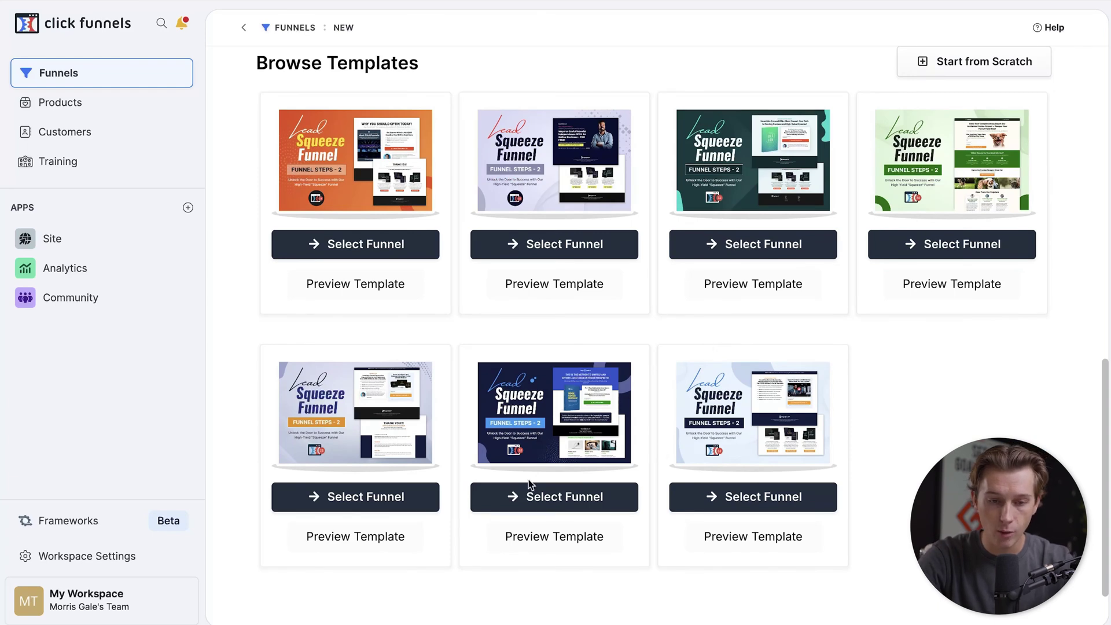
pyautogui.click(772, 502)
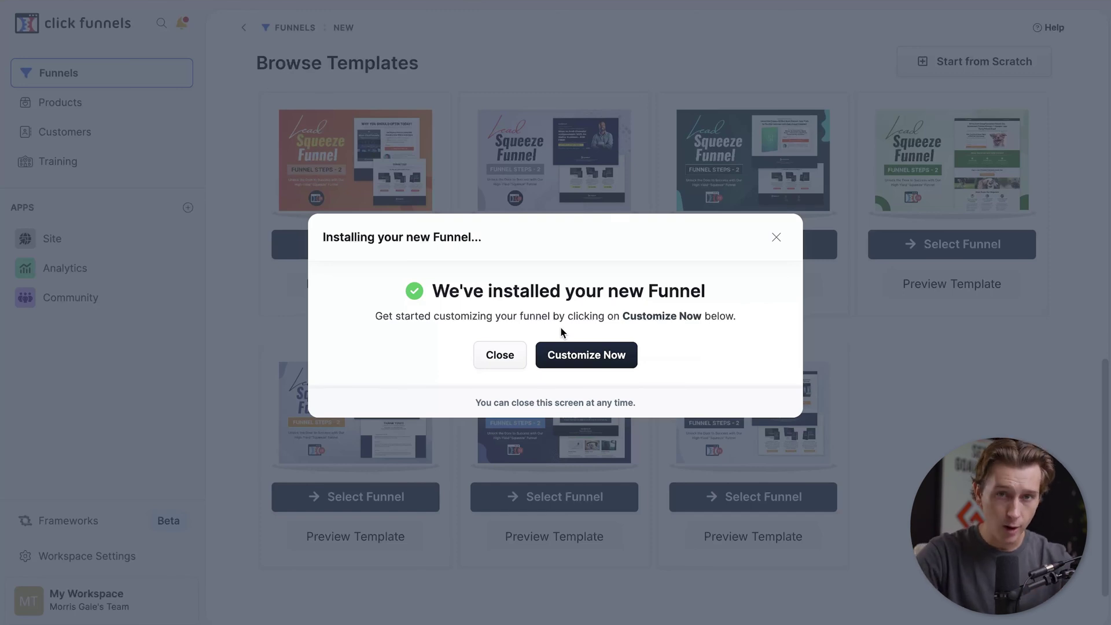
pyautogui.click(355, 123)
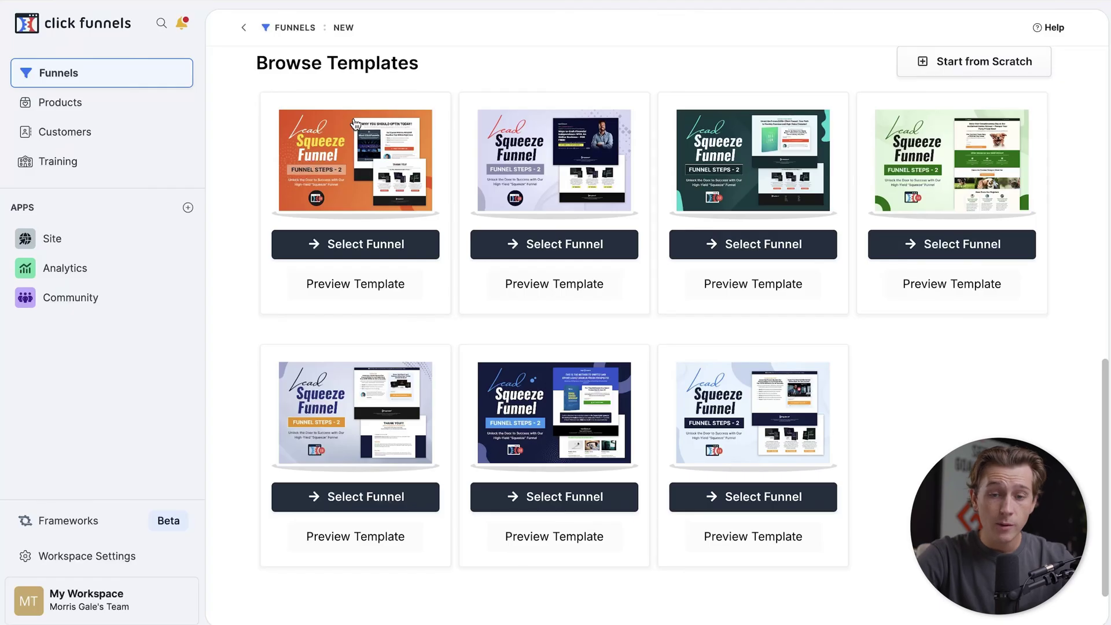
# Return to the funnels overview and open the customer contacts list.
pyautogui.click(84, 88)
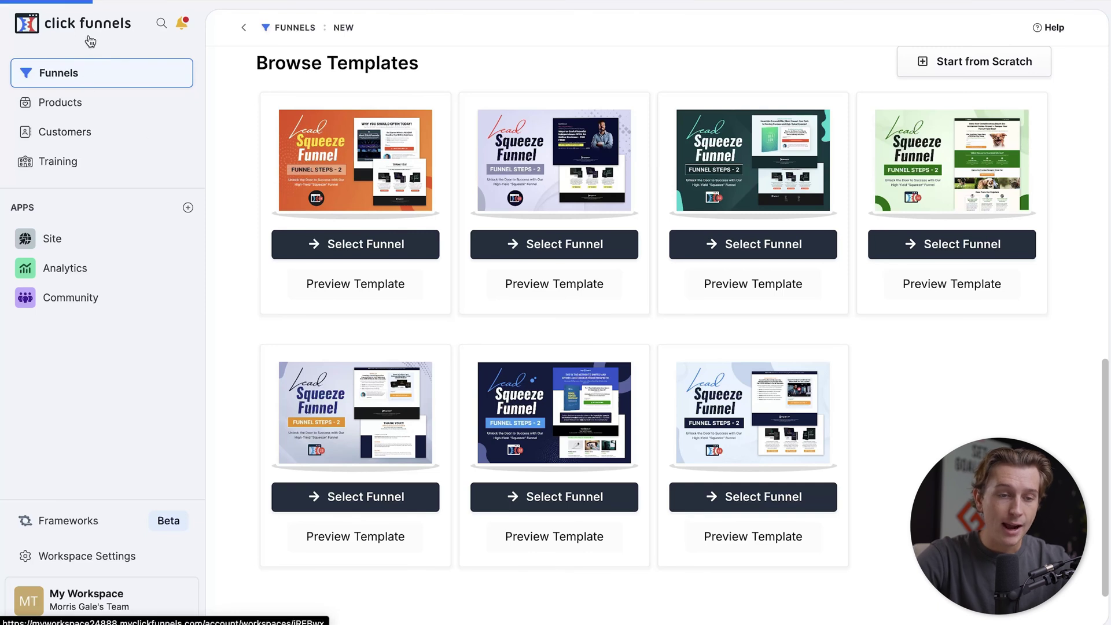
pyautogui.moveTo(89, 246)
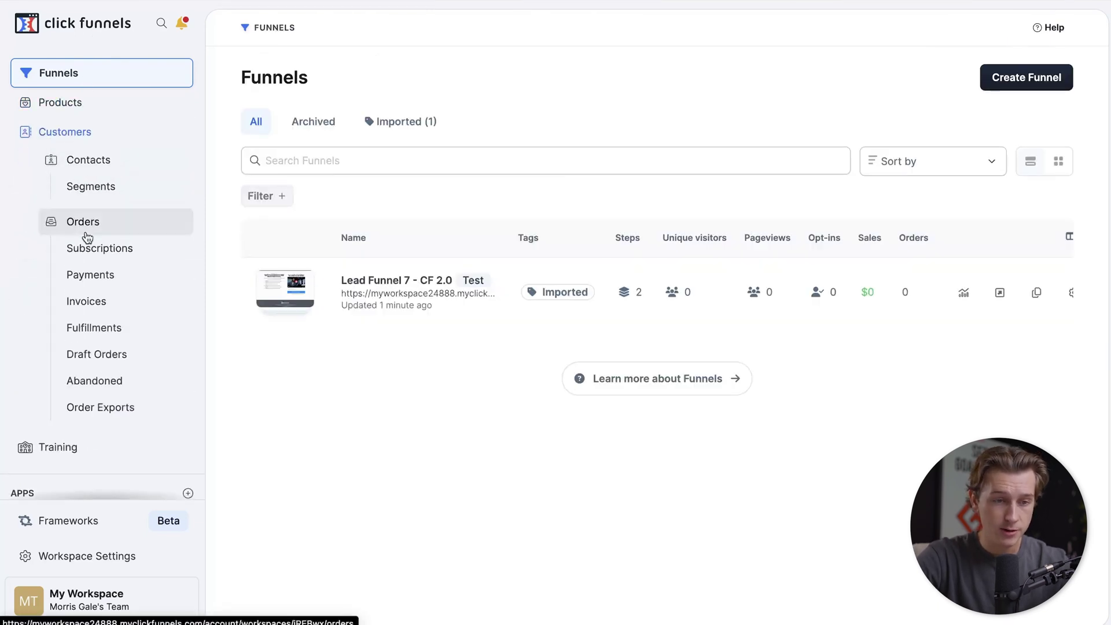
pyautogui.click(85, 172)
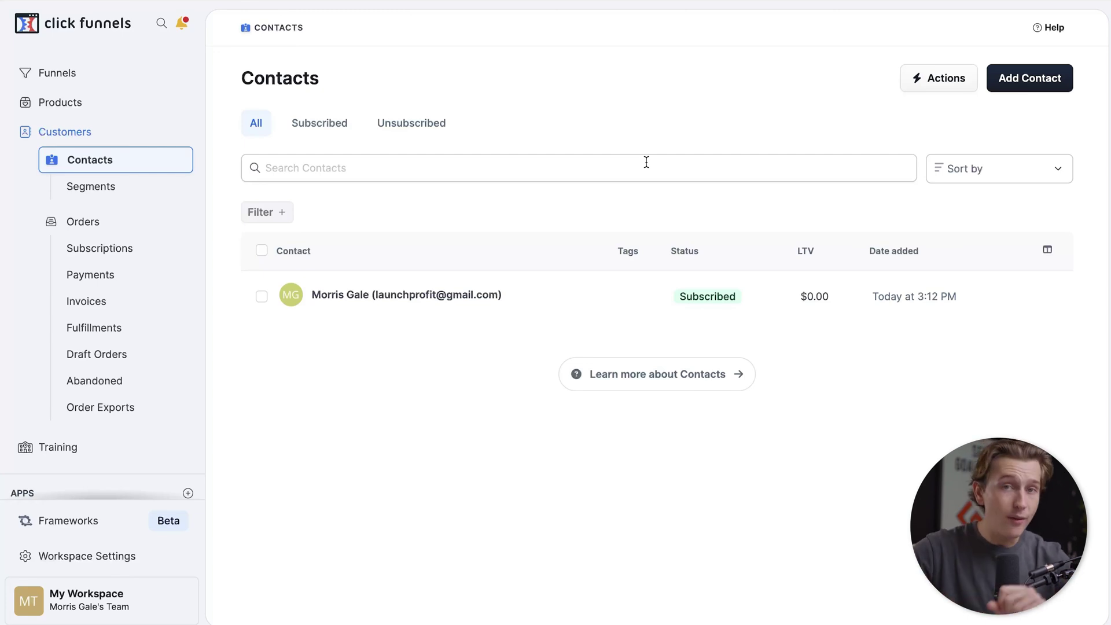
# Examine the new contact form's detail, address and community profile fields, and leave it without creating a contact.
pyautogui.click(1031, 86)
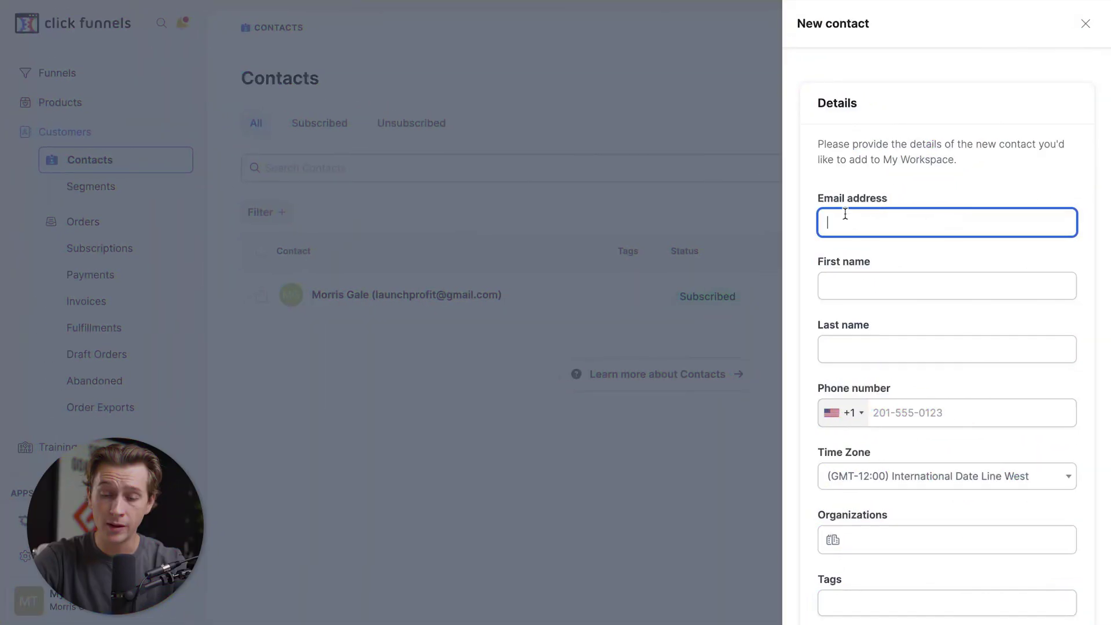
pyautogui.click(845, 285)
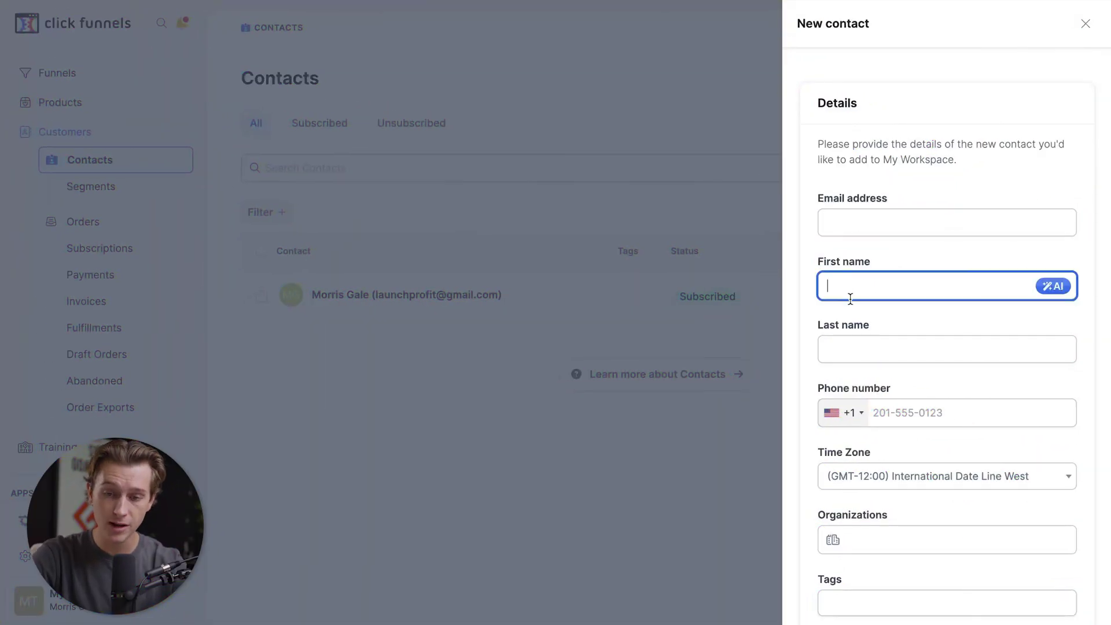
pyautogui.click(828, 345)
pyautogui.scroll(-2, 854, 338)
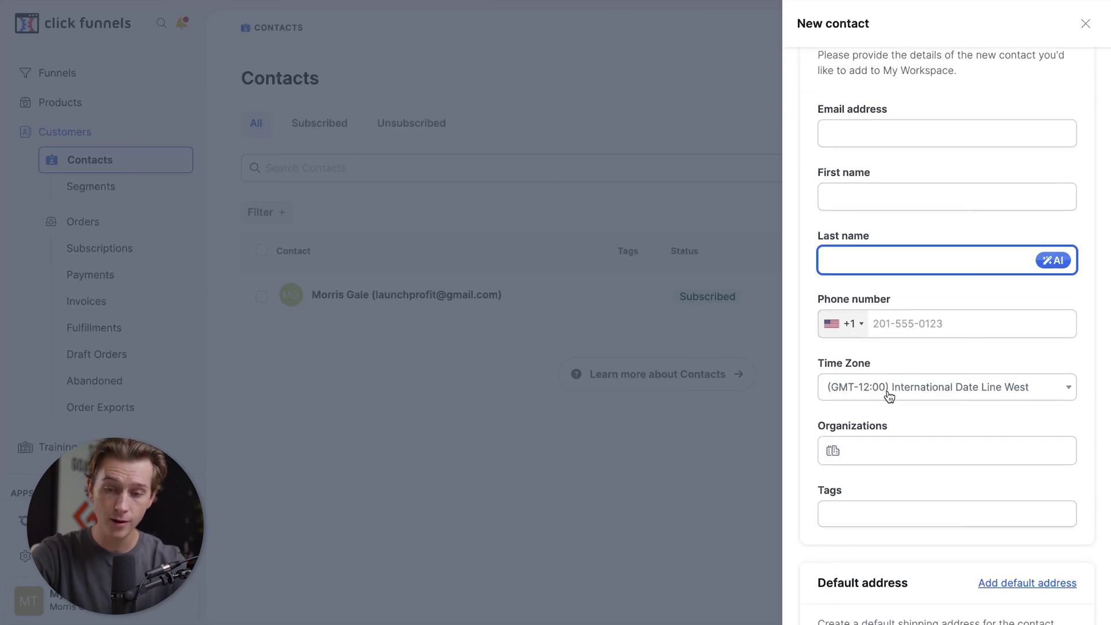
pyautogui.scroll(-1, 888, 396)
pyautogui.scroll(-2, 866, 452)
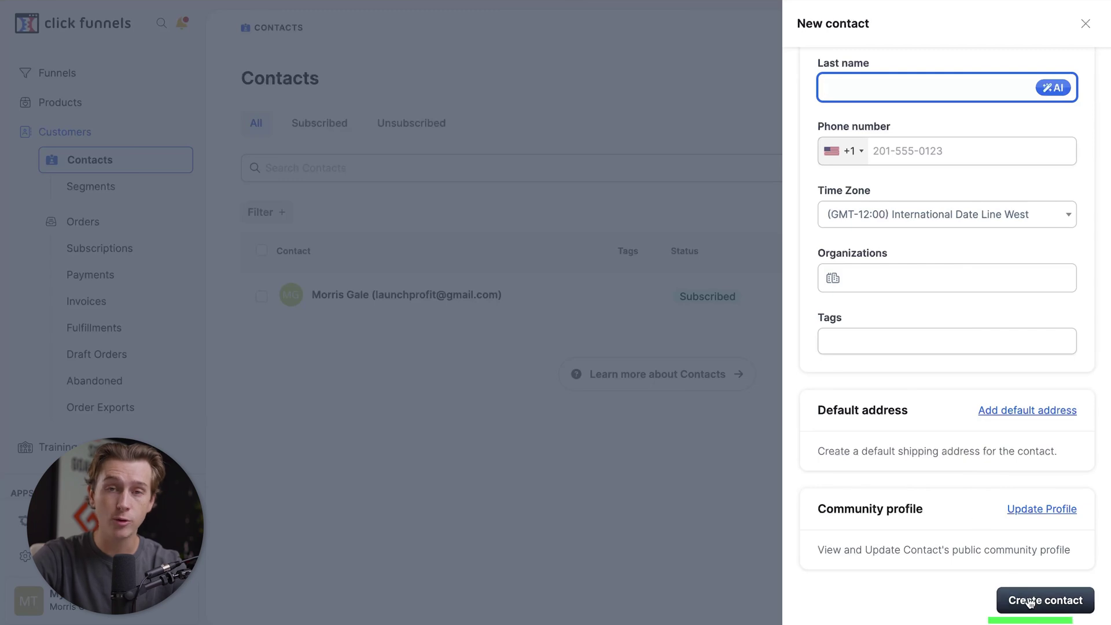
pyautogui.click(672, 476)
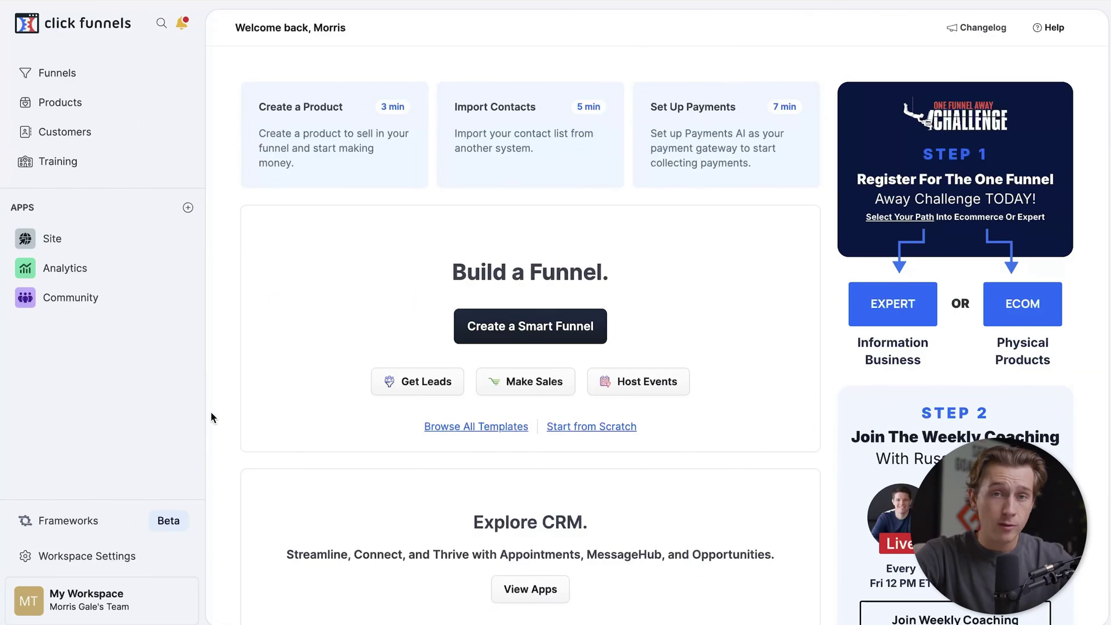
# Open the workspace's email settings and review the marketing contact address section.
pyautogui.click(82, 520)
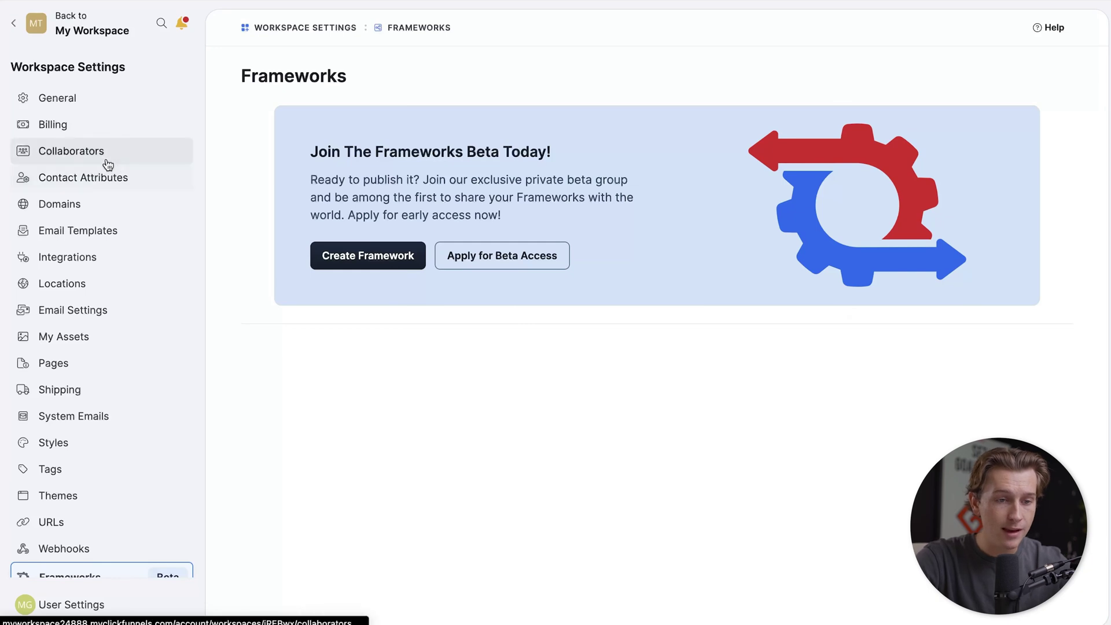
pyautogui.click(104, 239)
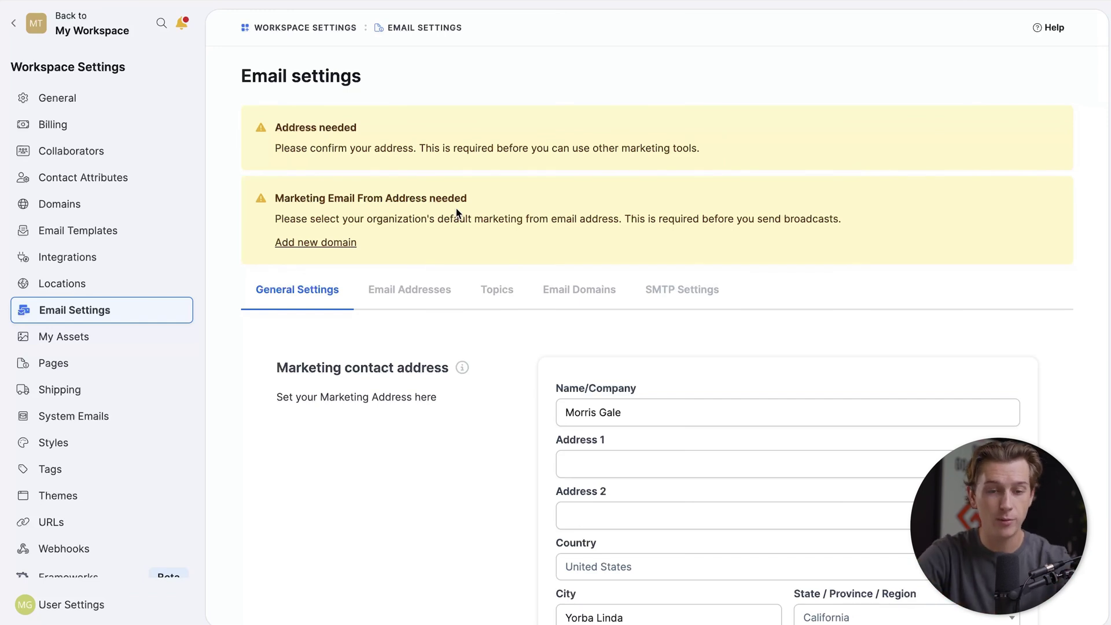
pyautogui.scroll(-2, 456, 213)
pyautogui.scroll(-3, 442, 236)
pyautogui.scroll(2, 442, 236)
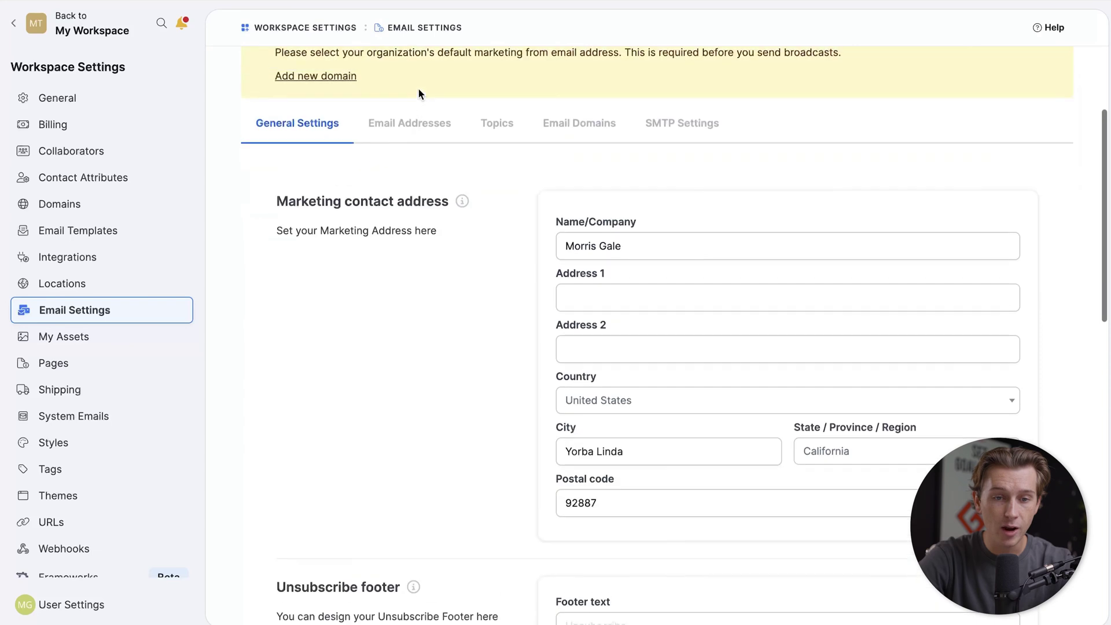
# Review the Email Addresses, Topics, Email Domains and SMTP Settings sections, and look through the whole General Settings section.
pyautogui.click(424, 131)
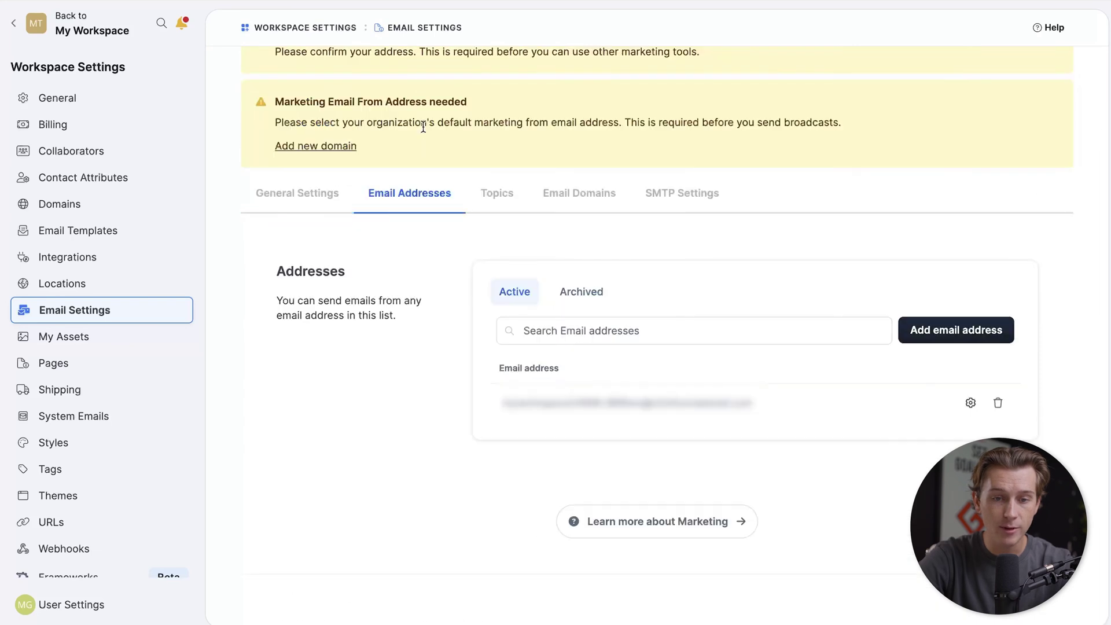
pyautogui.click(512, 199)
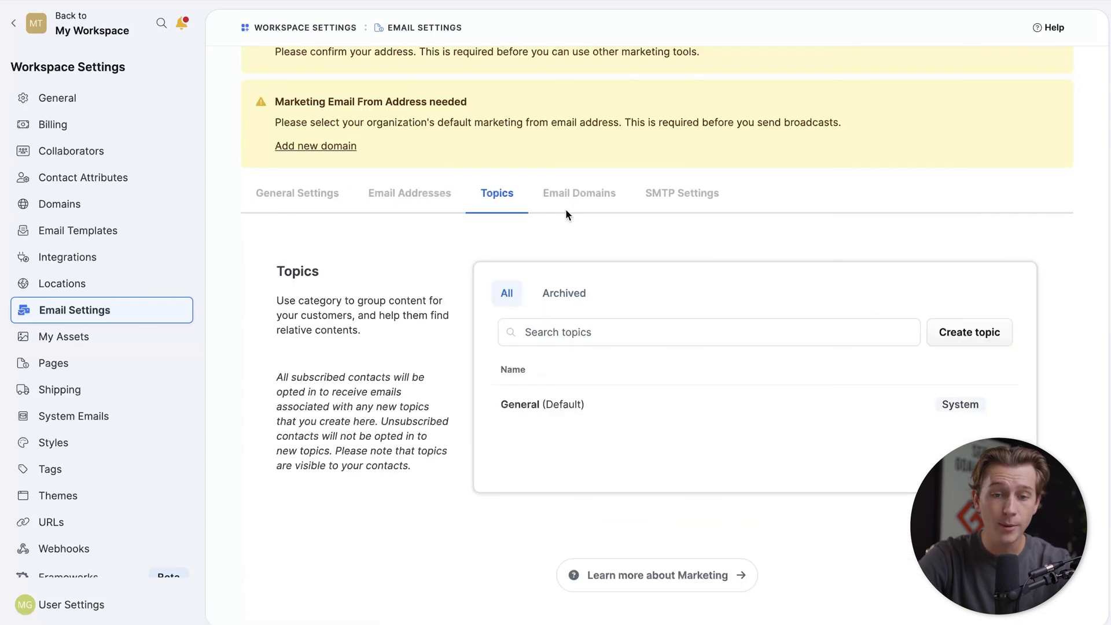
pyautogui.click(573, 201)
pyautogui.click(664, 200)
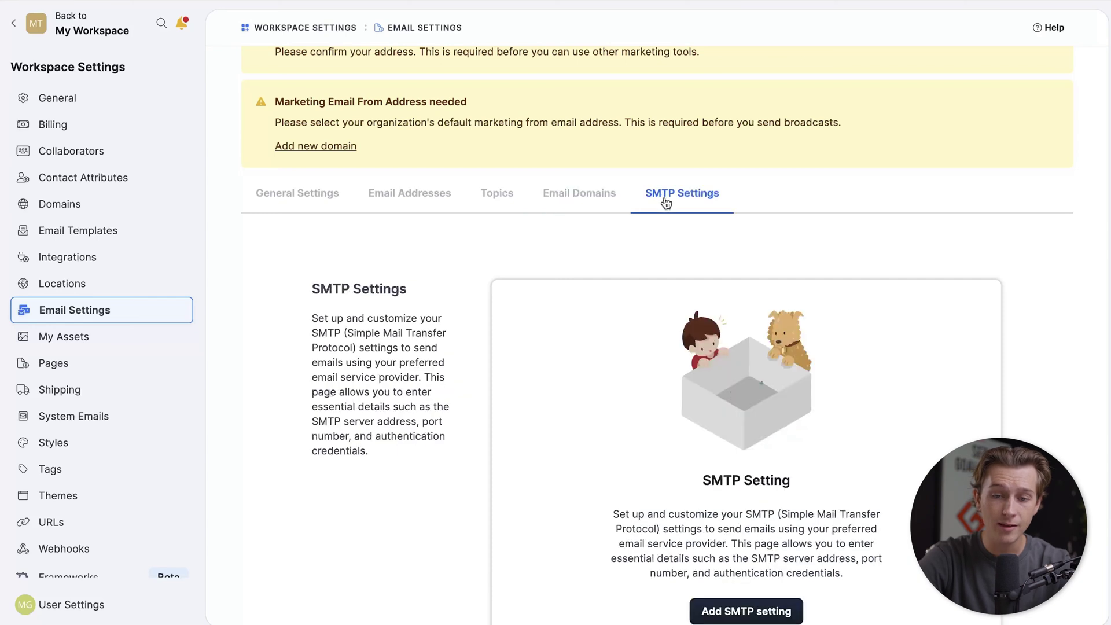
pyautogui.click(297, 193)
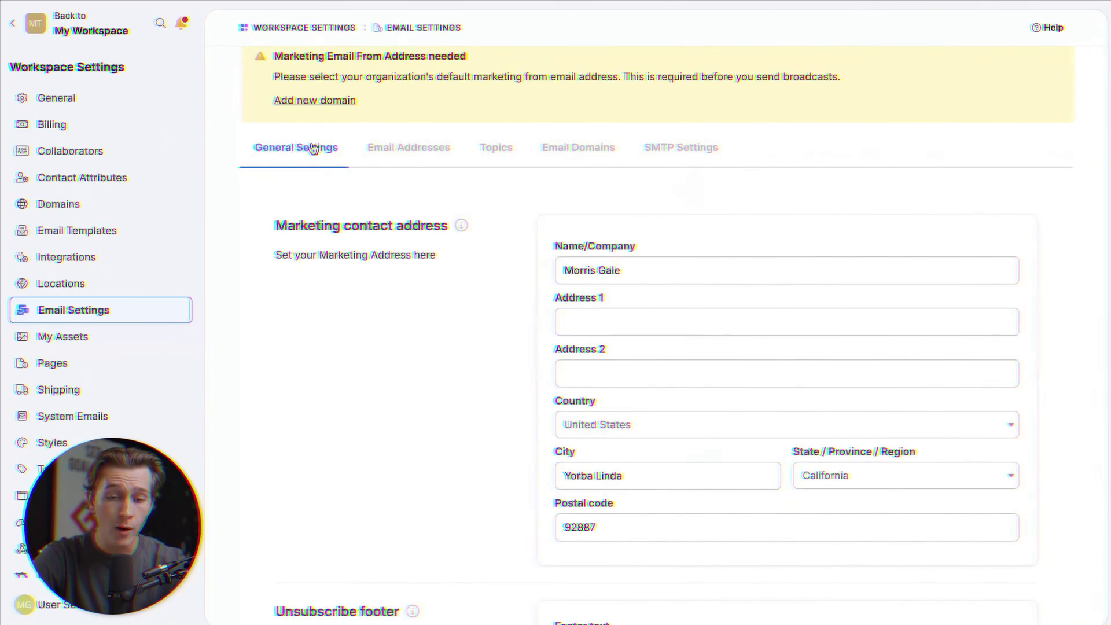
pyautogui.scroll(-5, 444, 250)
pyautogui.scroll(-8, 444, 250)
pyautogui.scroll(13, 444, 248)
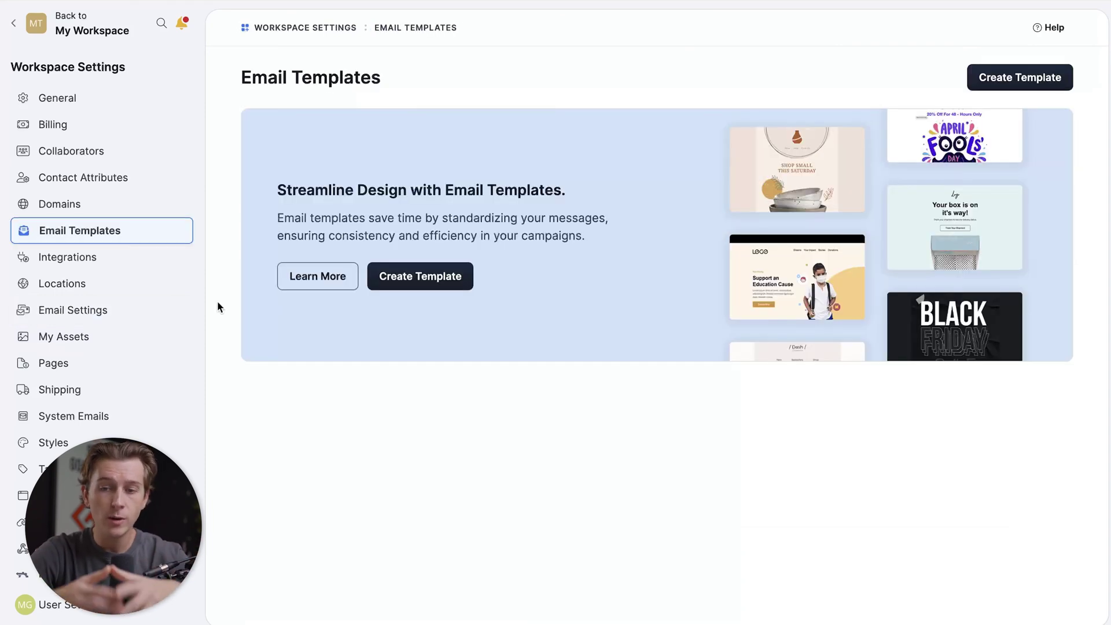
# Create an email template named "My email seq" with a subject beginning "Emai".
pyautogui.click(447, 283)
pyautogui.click(910, 224)
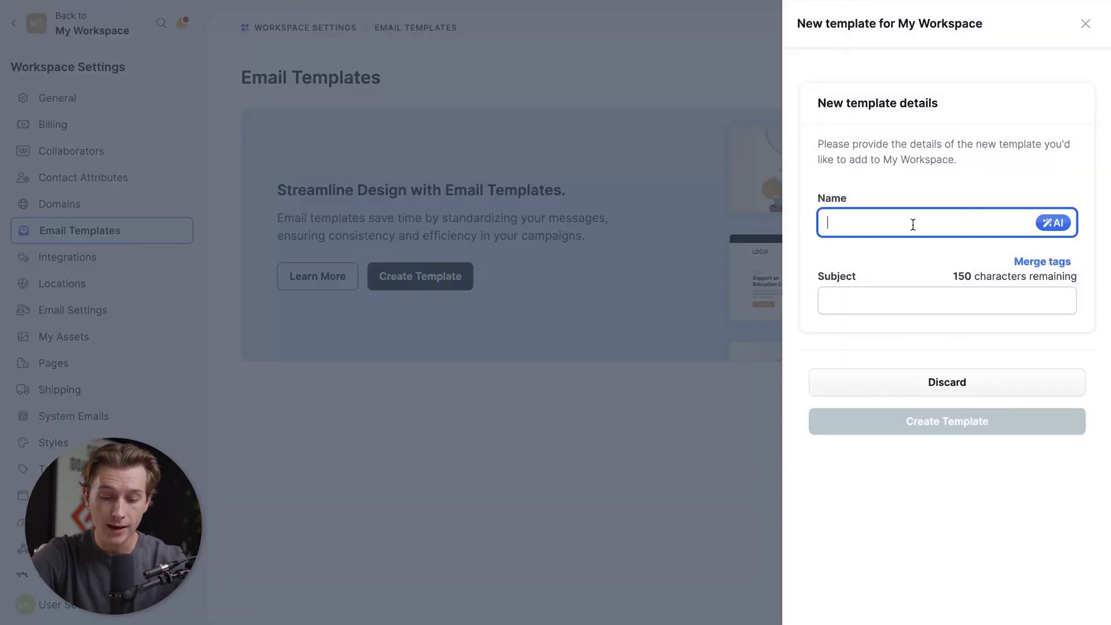
pyautogui.write('My email seq')
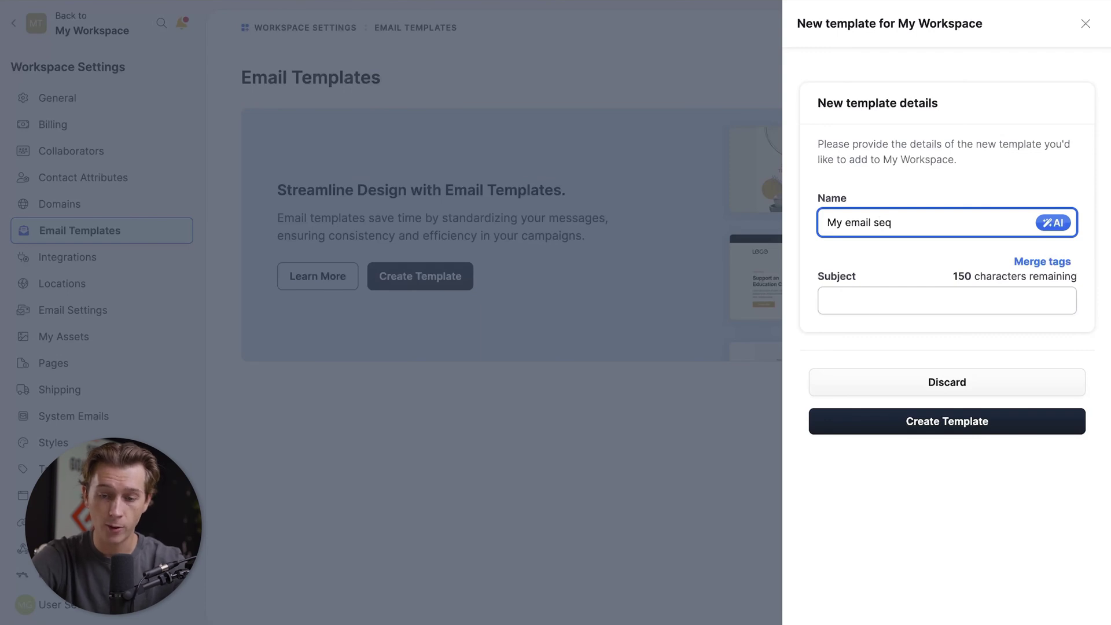
pyautogui.click(875, 312)
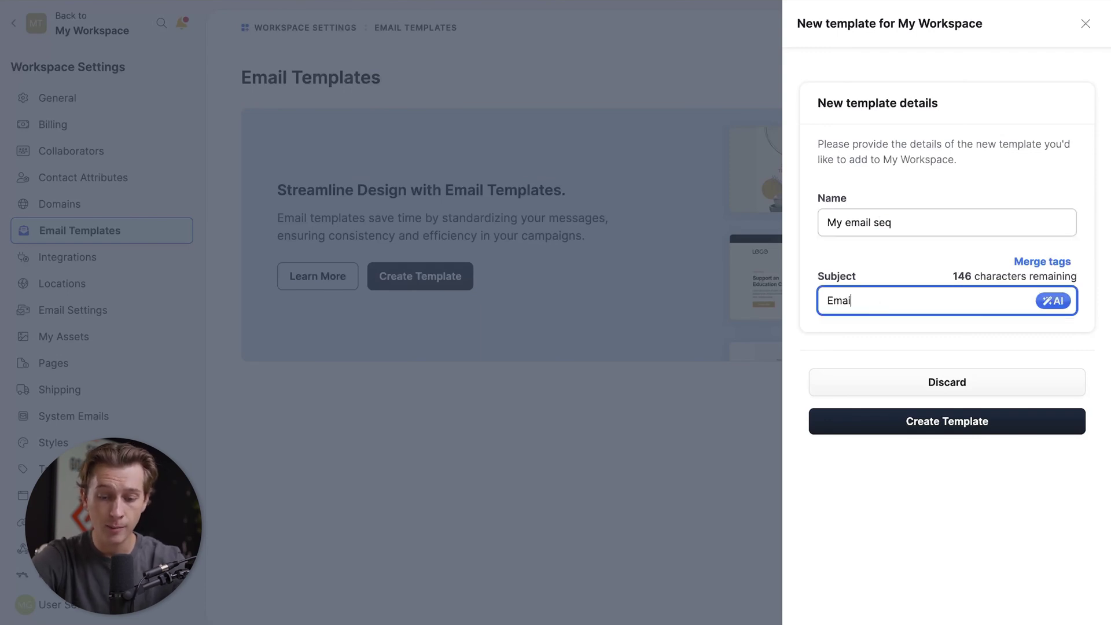
pyautogui.click(937, 425)
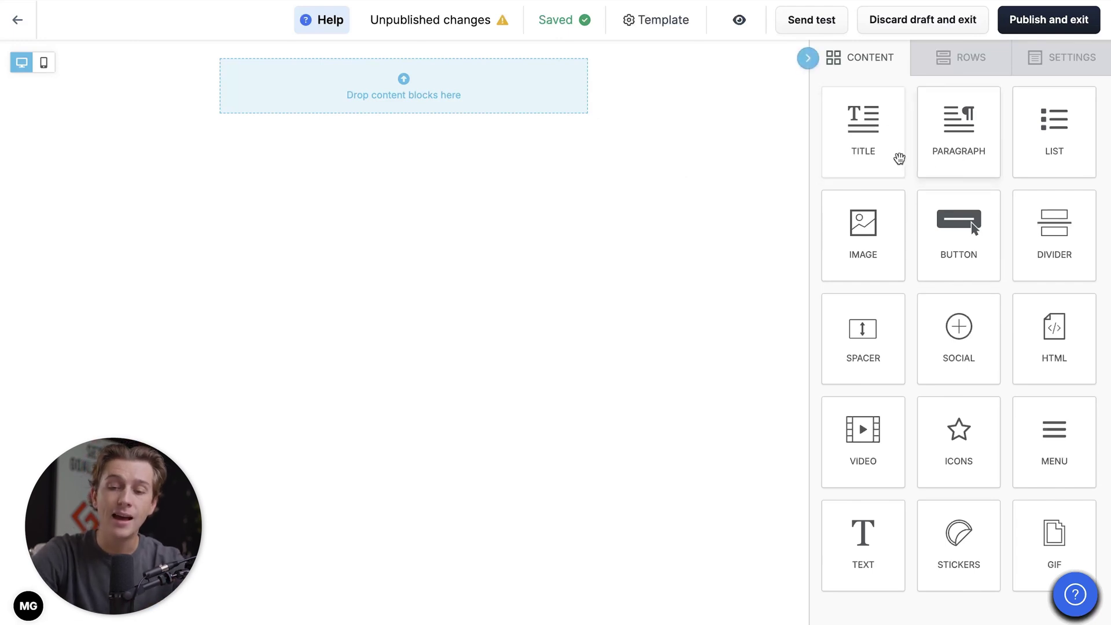
# Add a title block to the empty email template and replace its text with "rghbbefjksdlofaueih".
pyautogui.moveTo(868, 151); pyautogui.dragTo(443, 75)
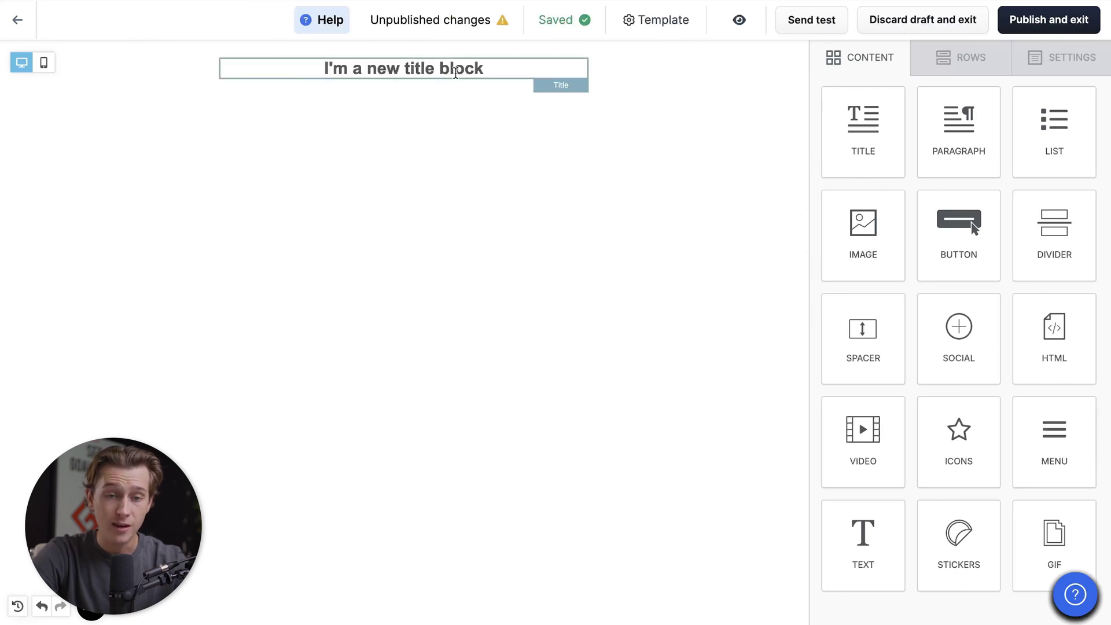
pyautogui.click(452, 70)
pyautogui.hotkey('ctrl', 'a')
pyautogui.press('BackSpace')
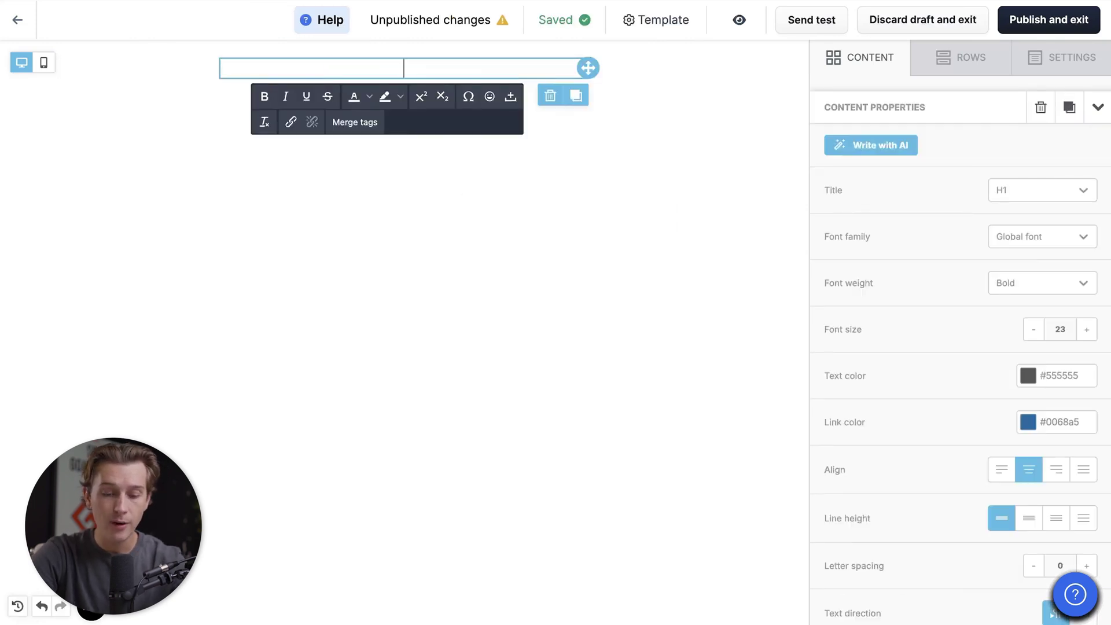
pyautogui.write('rghbbefjksdlofaueih')
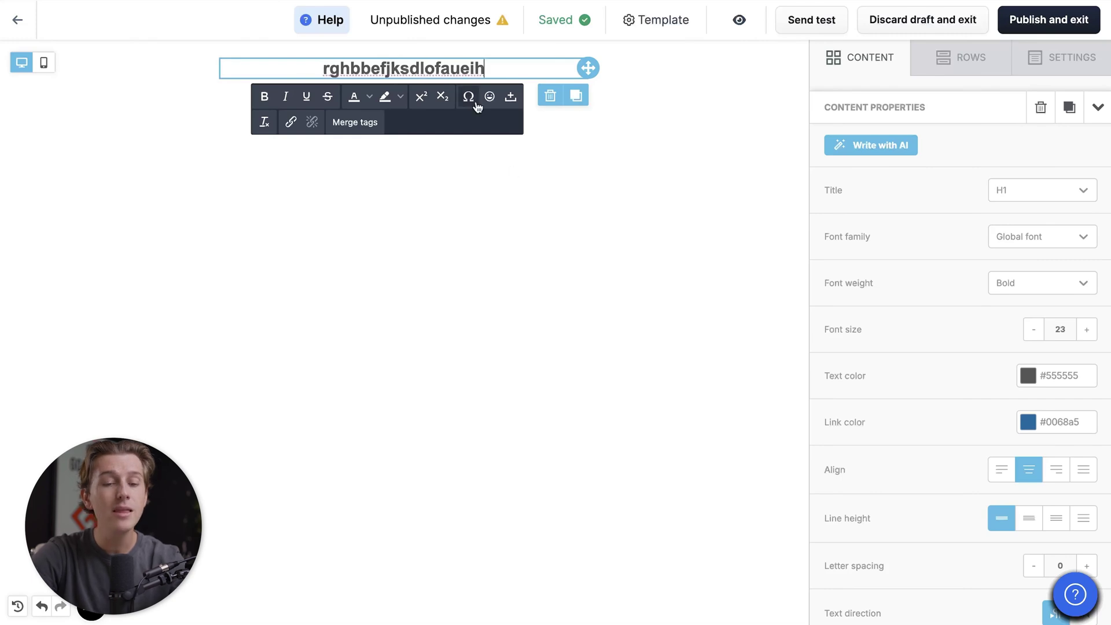
pyautogui.click(539, 215)
# Add a paragraph block below the title and replace its text with "edgsvwhjbknlm;fdejiohurwgbedjank mklskwojihujk".
pyautogui.click(864, 68)
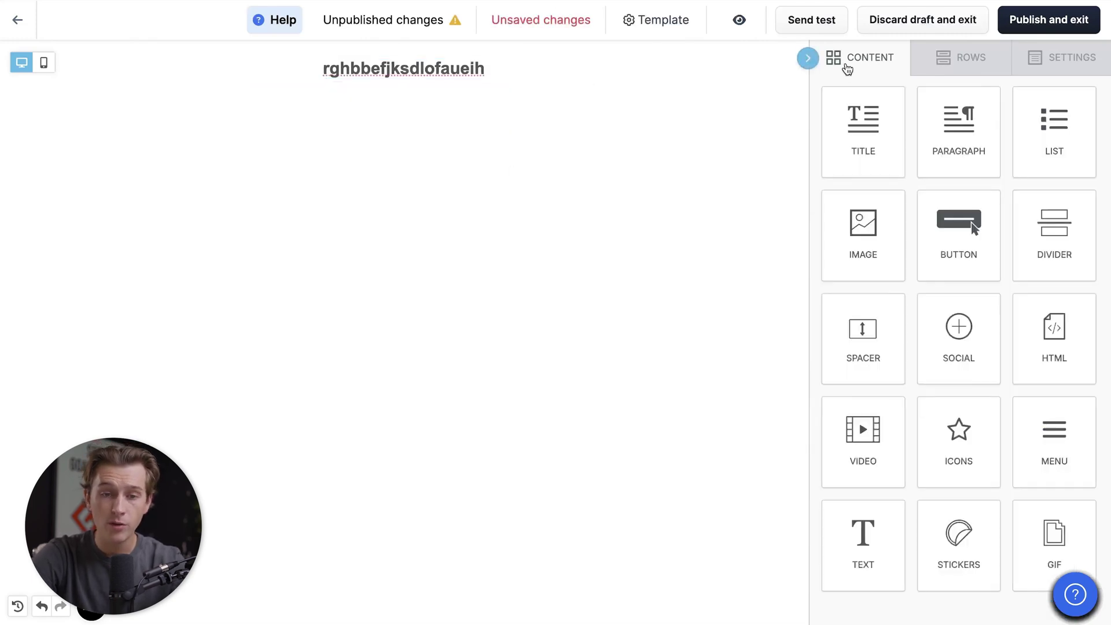
pyautogui.moveTo(959, 124); pyautogui.dragTo(408, 139)
pyautogui.moveTo(990, 165); pyautogui.dragTo(383, 73)
pyautogui.click(350, 91)
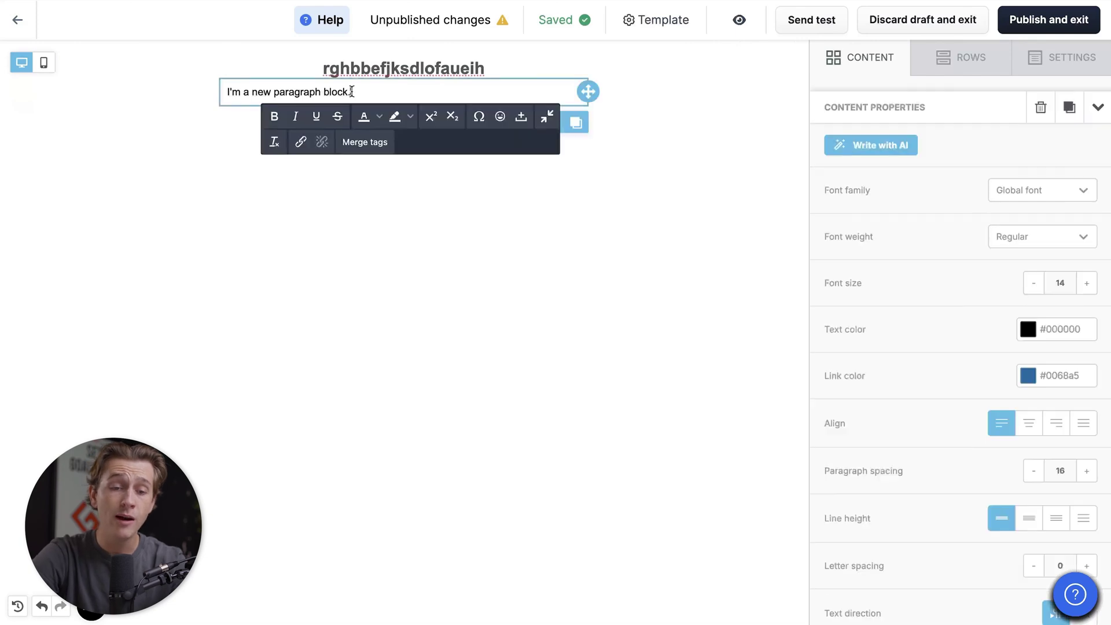
pyautogui.hotkey('ctrl', 'a')
pyautogui.write('edgsvwhjbknlm;fdejiohurwgbedjank mklskwojihujk')
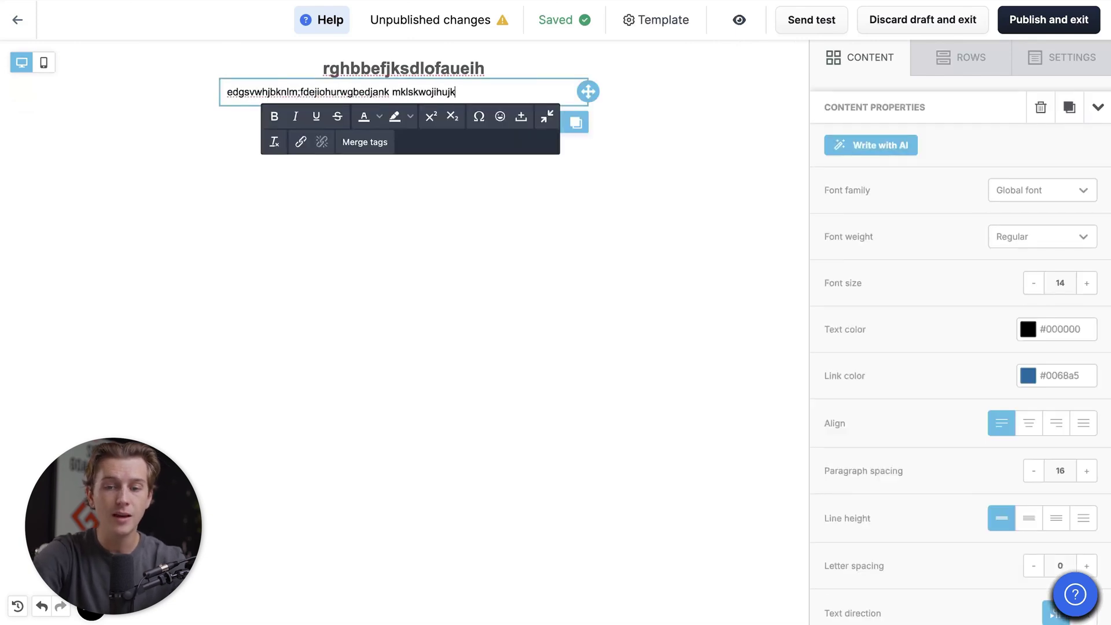
# Look through the available content blocks and row layouts for the email.
pyautogui.click(426, 197)
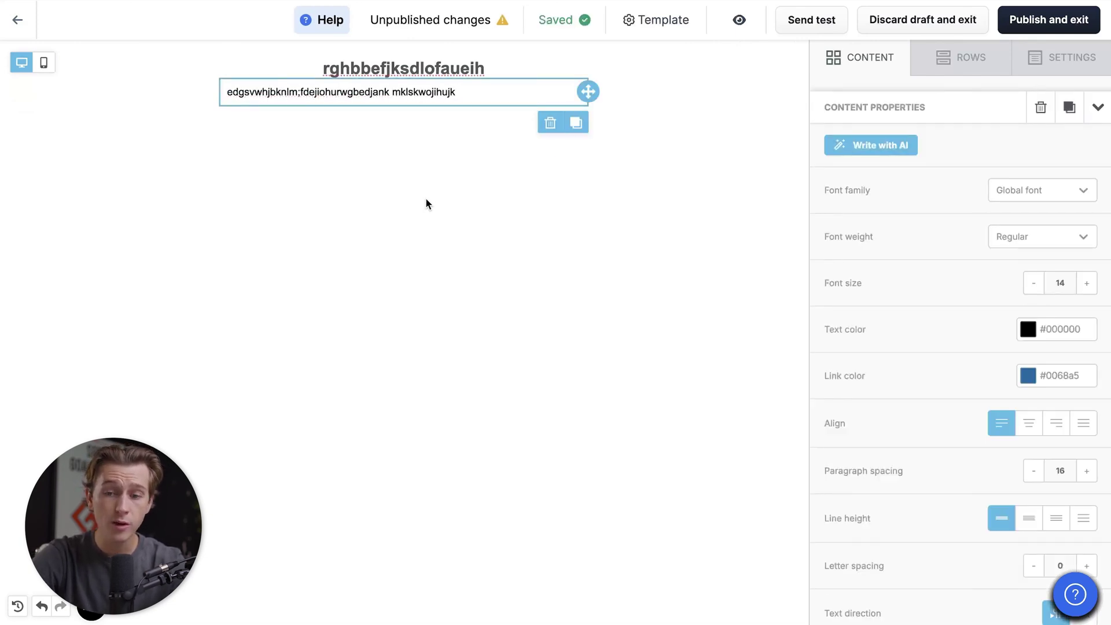
pyautogui.click(850, 55)
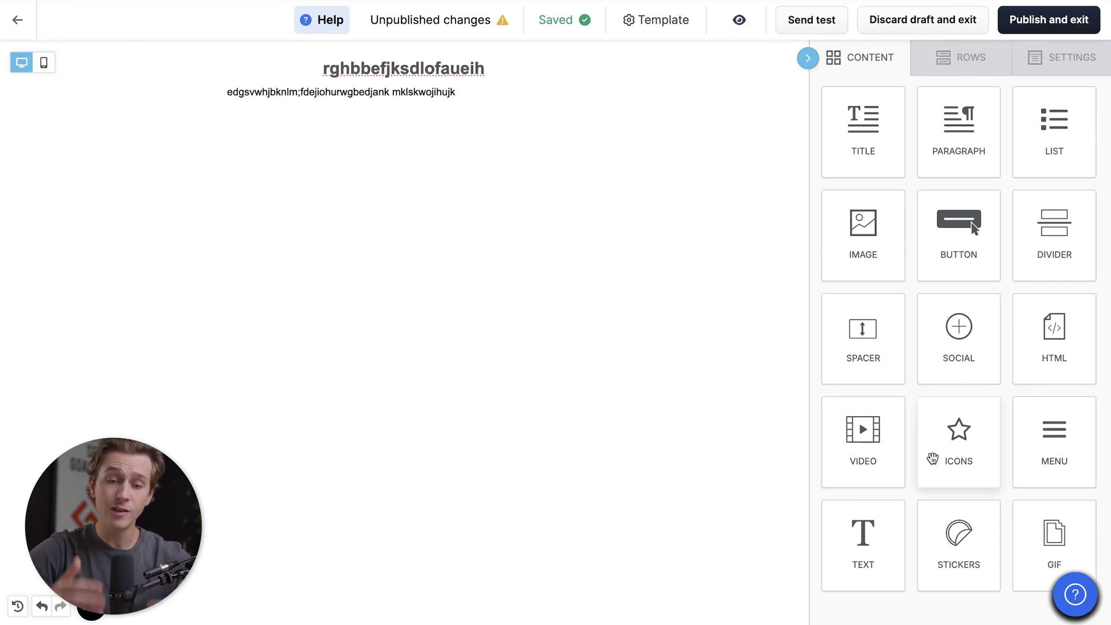
pyautogui.click(960, 57)
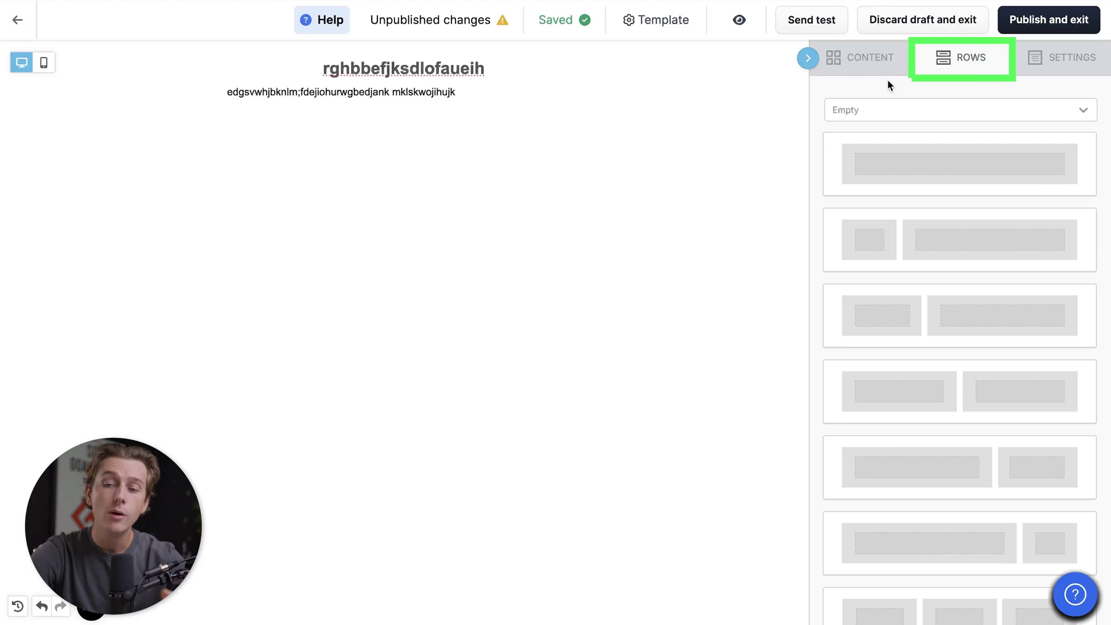
# Set the email's content area width to 585 px and its content area alignment to center.
pyautogui.click(1040, 57)
pyautogui.moveTo(842, 154); pyautogui.dragTo(895, 153)
pyautogui.click(1028, 196)
pyautogui.click(1068, 198)
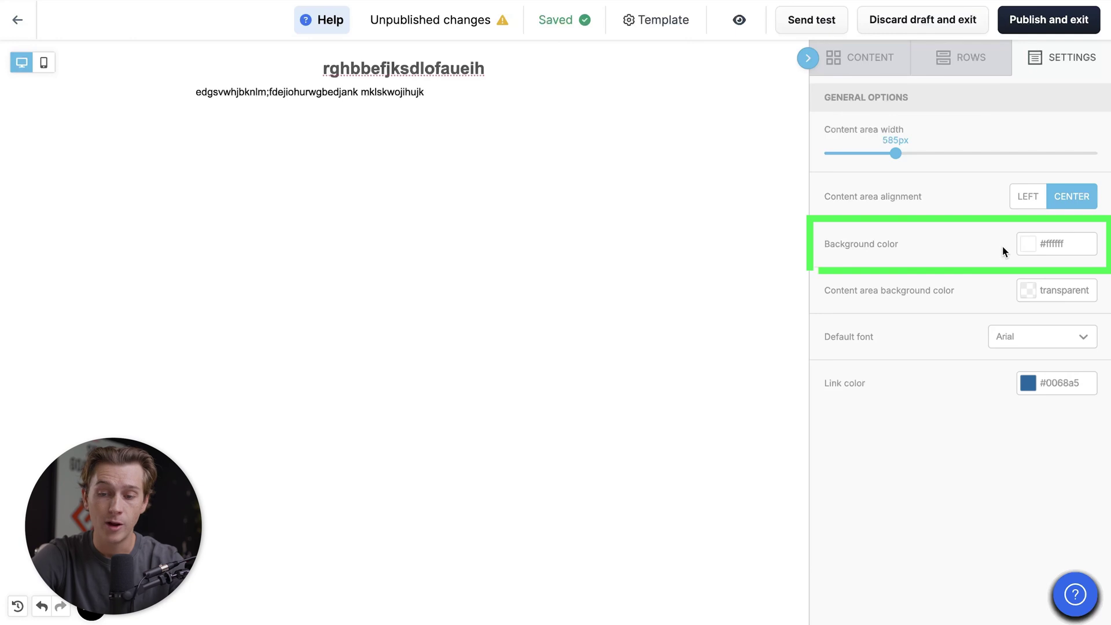
# Publish the email design and exit, and save the template with the plain text version "gwyreuhiaijoscdfeiohuikl".
pyautogui.click(865, 58)
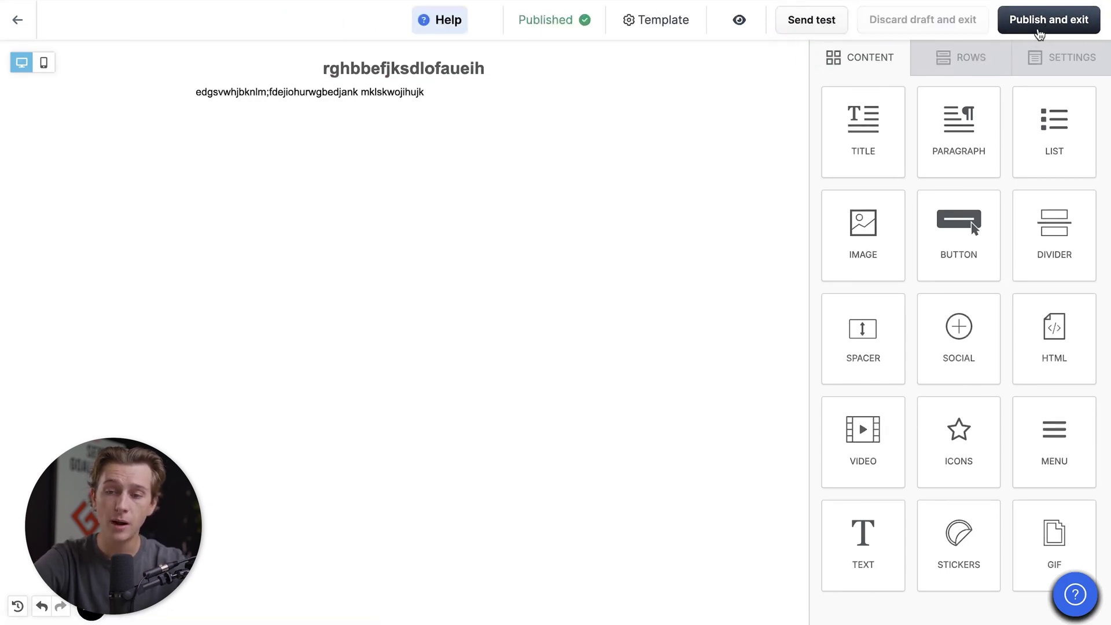
pyautogui.click(1038, 32)
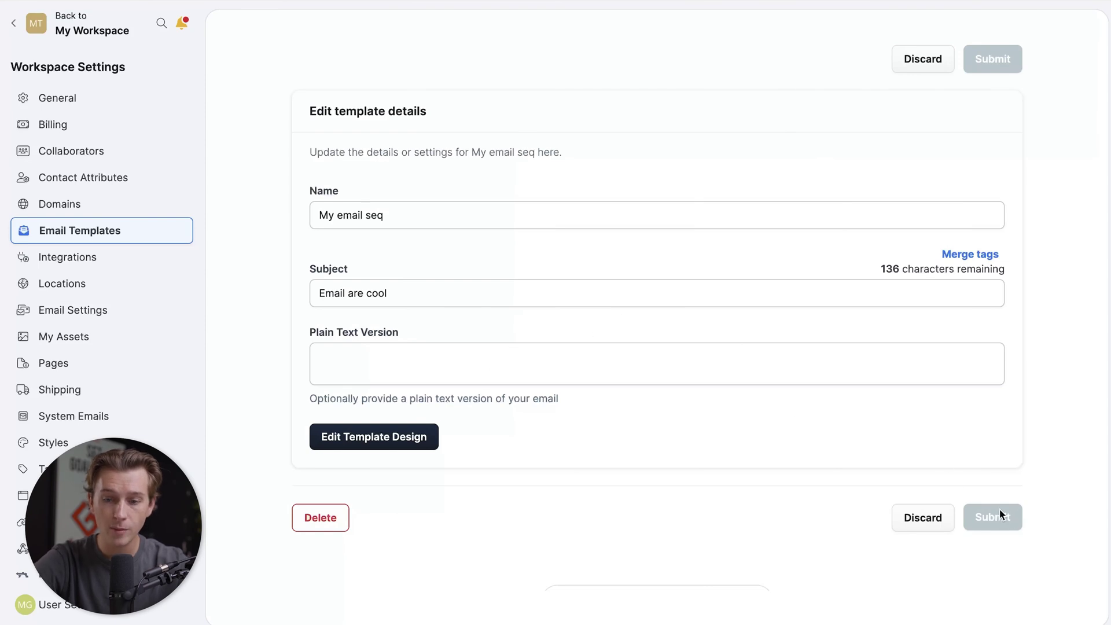
pyautogui.click(628, 353)
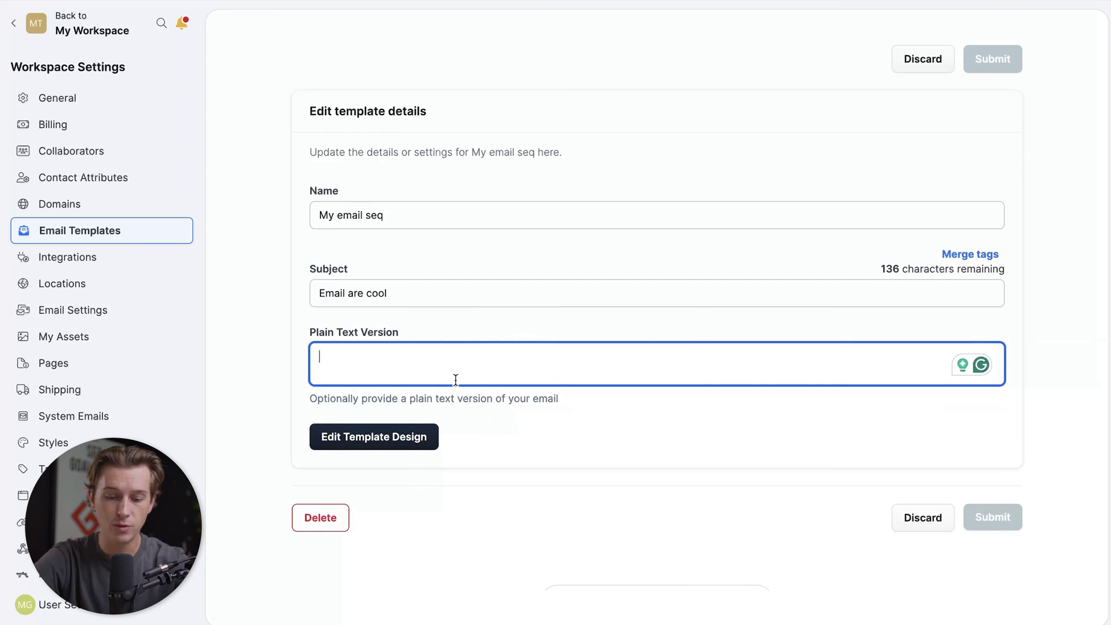
pyautogui.write('gwyreuhiaijoscdfeioh')
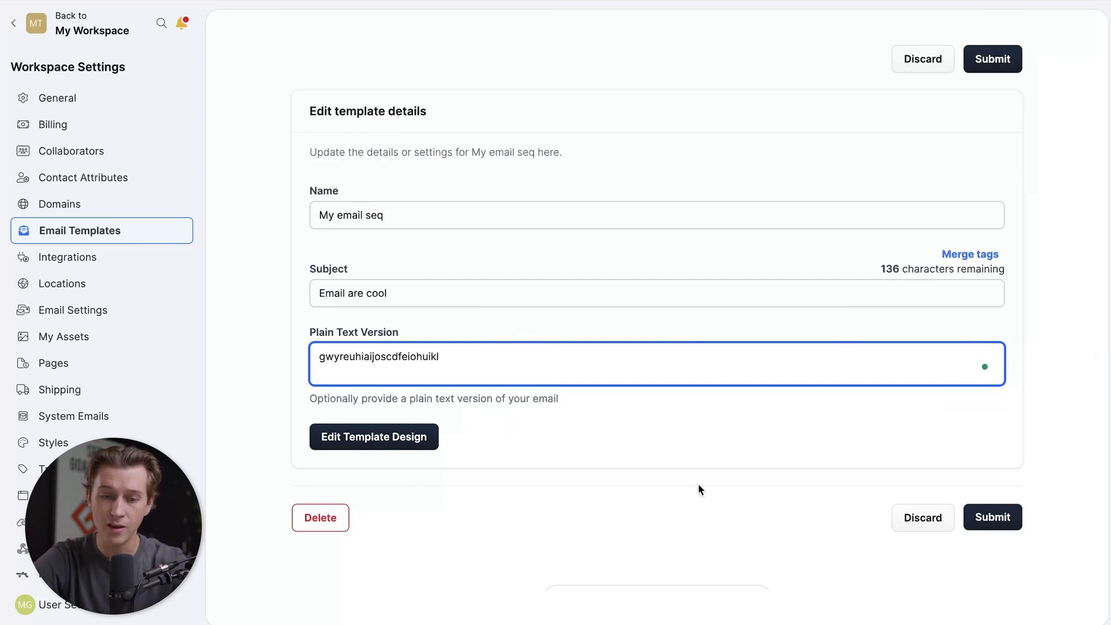
pyautogui.write('uikl')
pyautogui.click(997, 515)
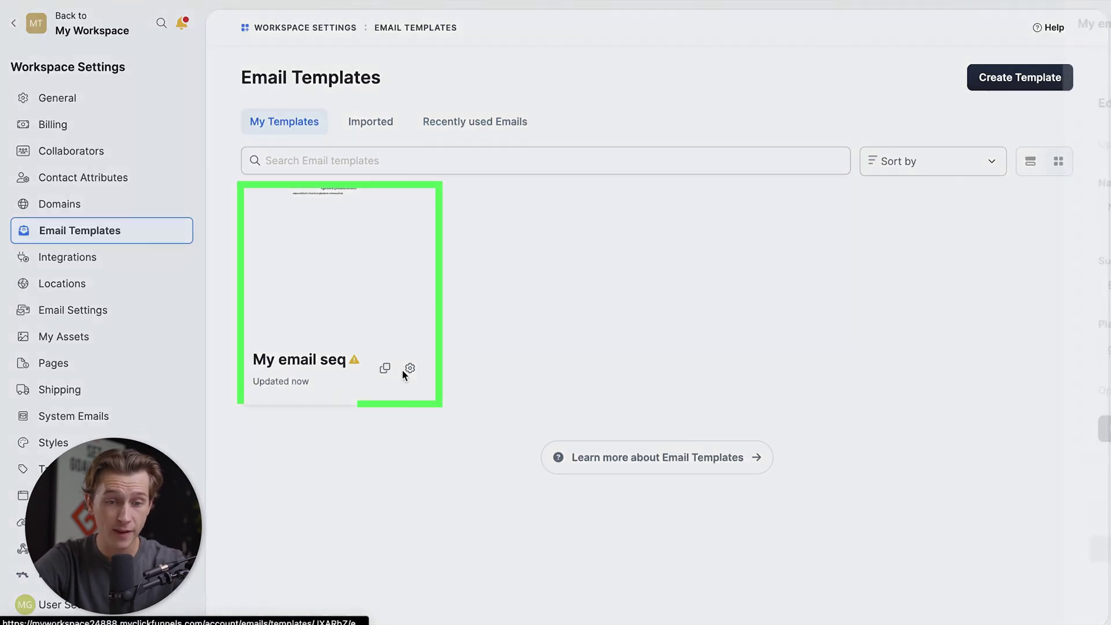
# Review the template details of "My email seq" and close them without making changes.
pyautogui.click(410, 368)
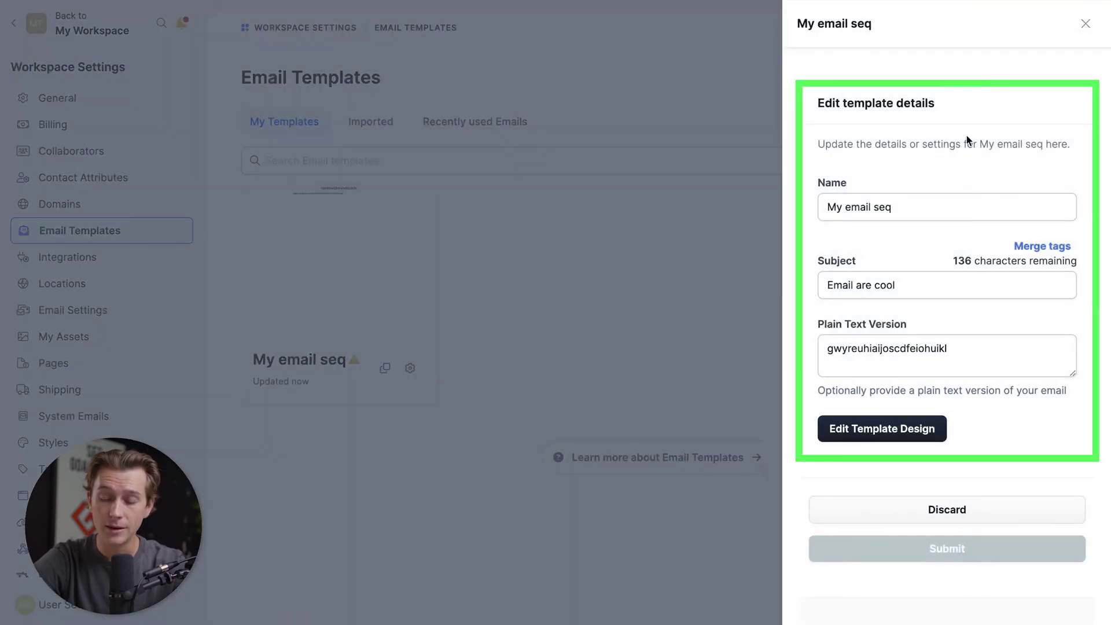
pyautogui.click(1085, 24)
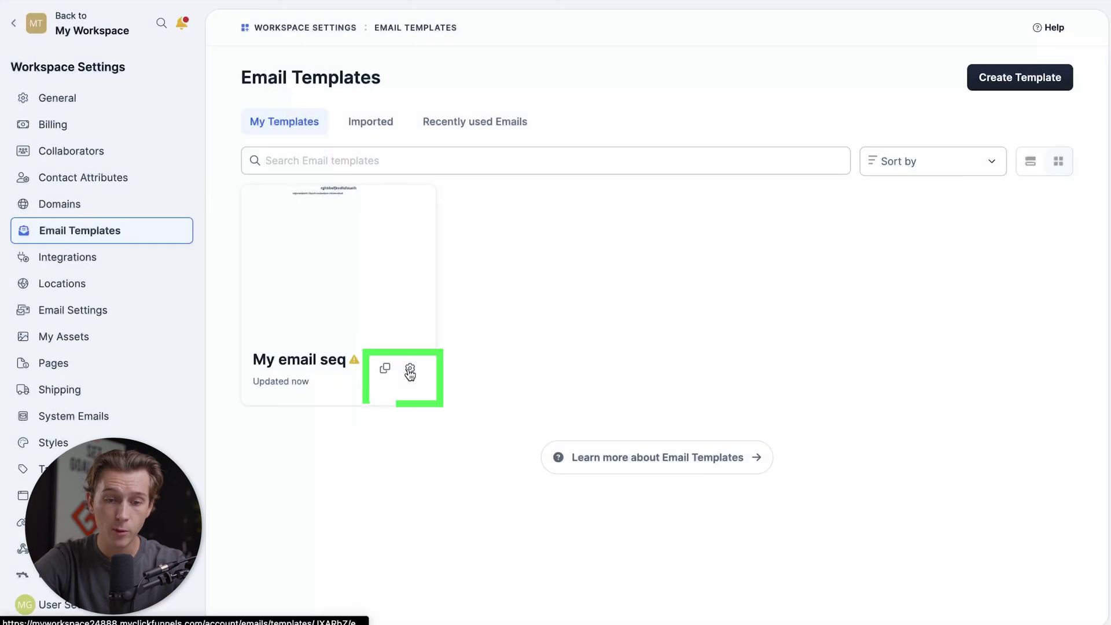
pyautogui.click(410, 373)
pyautogui.click(579, 363)
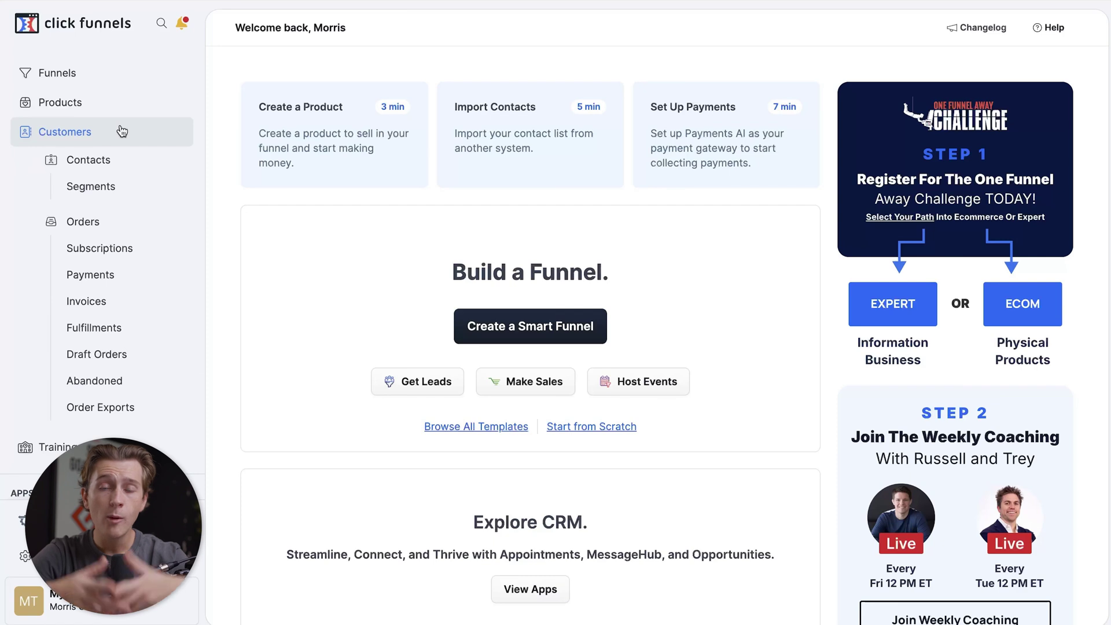
# Open the customers' contact list and check which bulk actions are available for contacts.
pyautogui.click(120, 167)
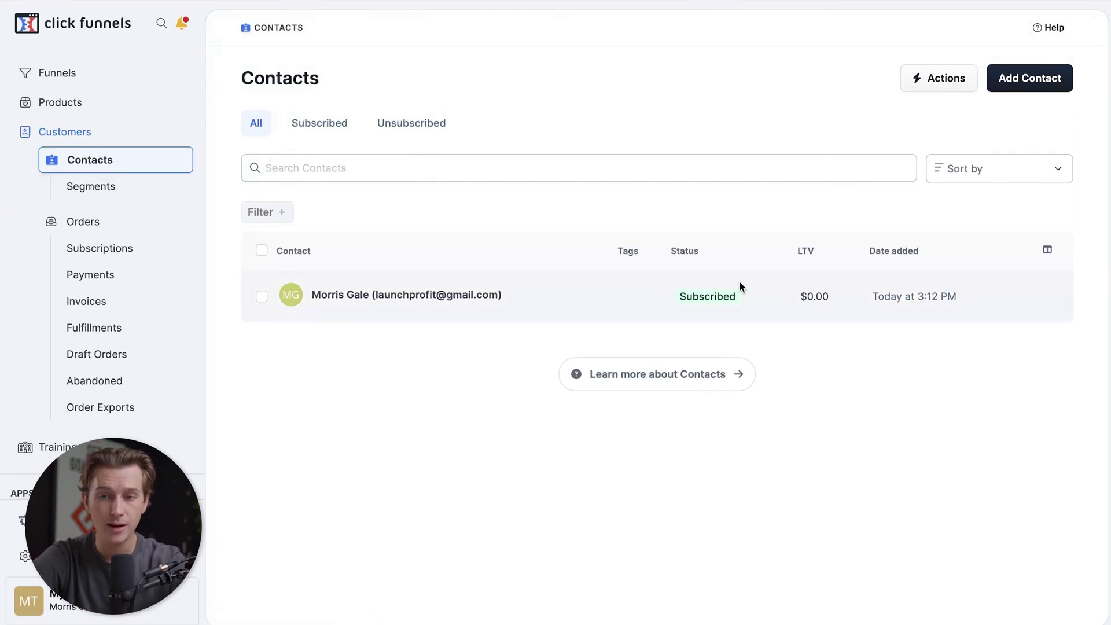
pyautogui.click(957, 77)
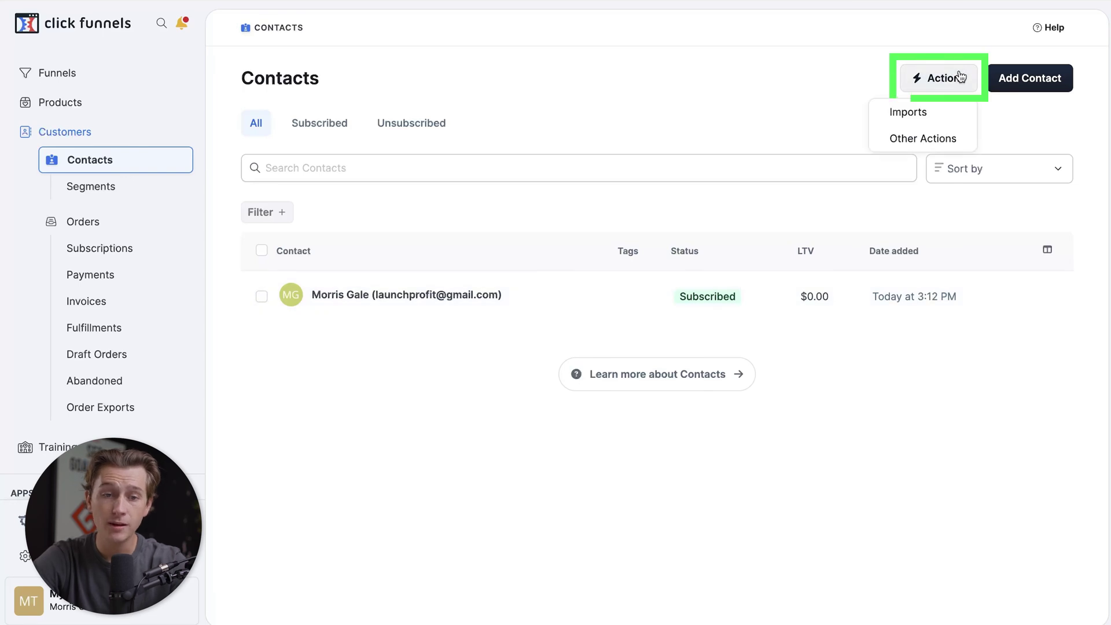
pyautogui.click(804, 110)
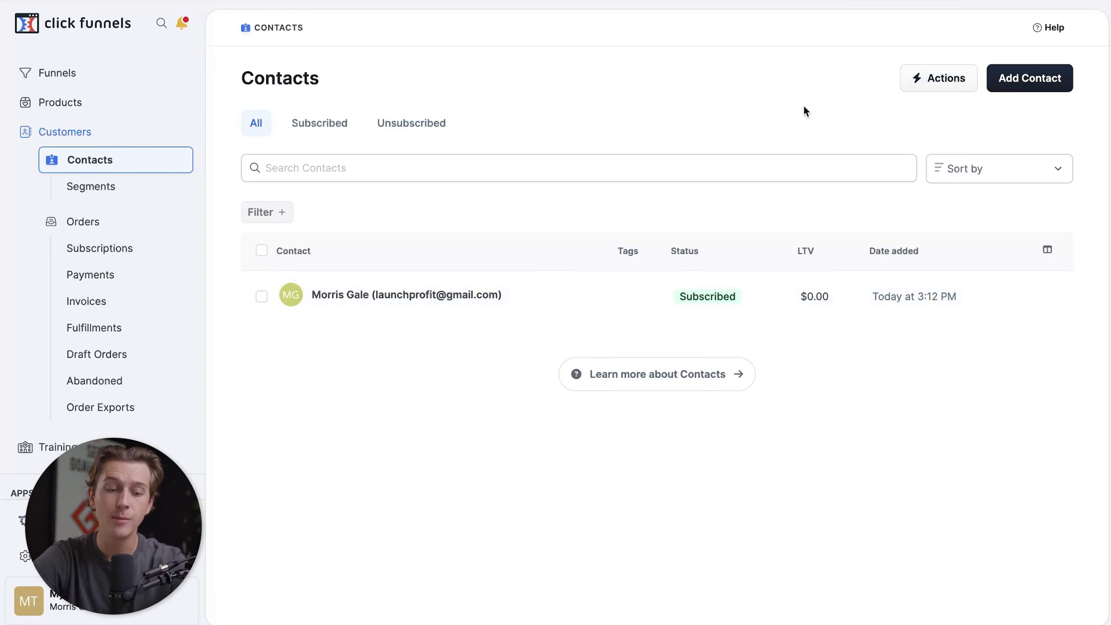